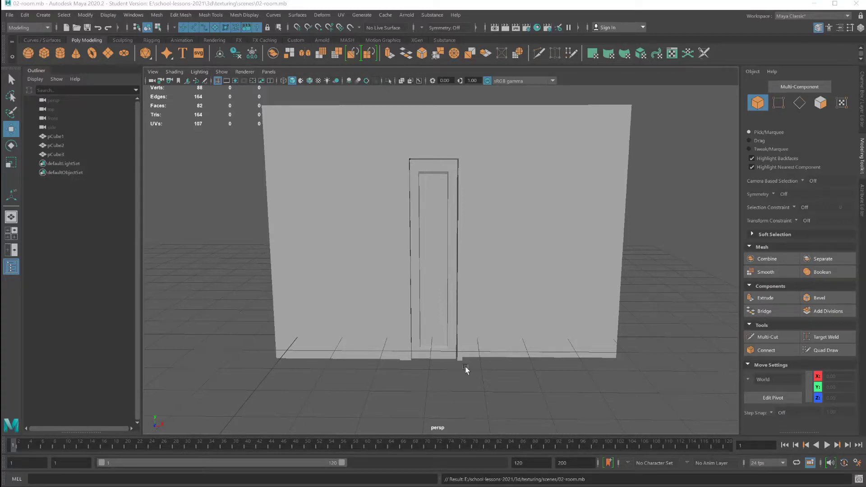
Step: Assign the wall a new Lambert material and rename it wall
{"action": "left_click_drag", "start_coordinate": [466, 369], "coordinate": [419, 278], "text": "alt"}
{"action": "left_click", "coordinate": [419, 279]}
{"action": "right_click_drag", "start_coordinate": [515, 252], "coordinate": [502, 482]}
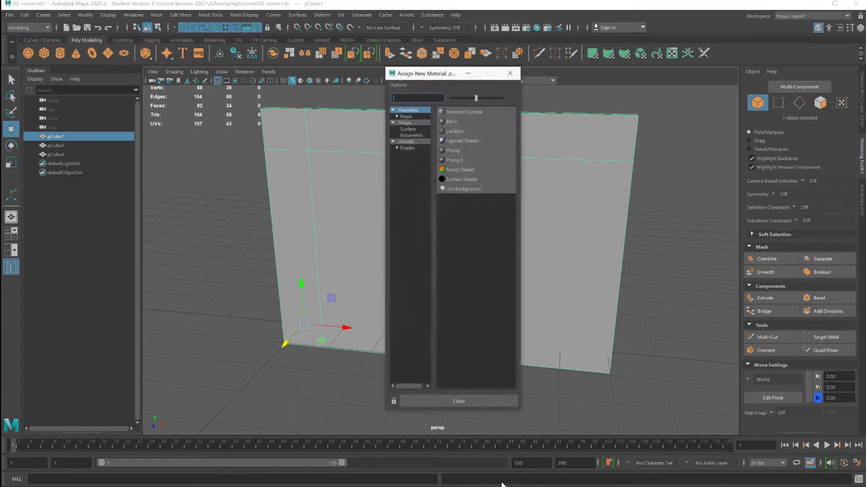
{"action": "left_click", "coordinate": [455, 131]}
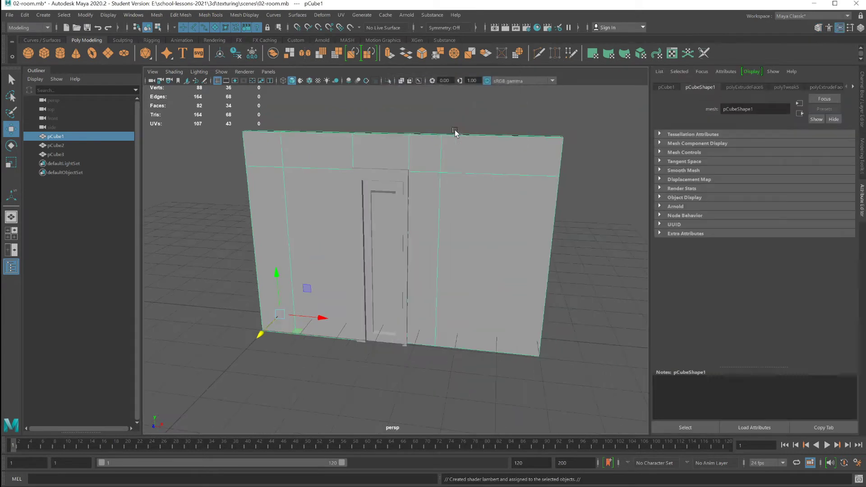
{"action": "left_click", "coordinate": [853, 87]}
{"action": "left_click", "coordinate": [853, 87]}
{"action": "left_click", "coordinate": [853, 87]}
{"action": "left_click", "coordinate": [819, 88]}
{"action": "double_click", "coordinate": [732, 109]}
{"action": "type", "text": "wall"}
{"action": "key", "text": "Return"}
Step: Assign the door frame a new Lambert material named doorframe
{"action": "left_click", "coordinate": [399, 177]}
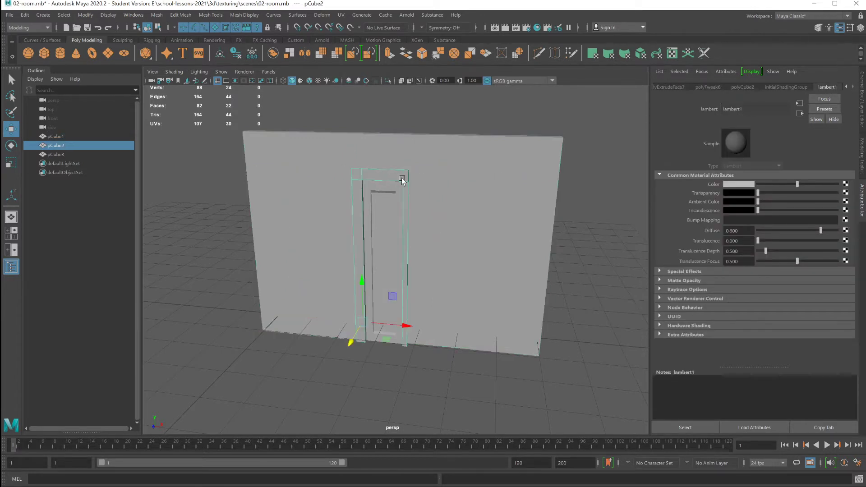
{"action": "right_click_drag", "start_coordinate": [400, 177], "coordinate": [422, 404]}
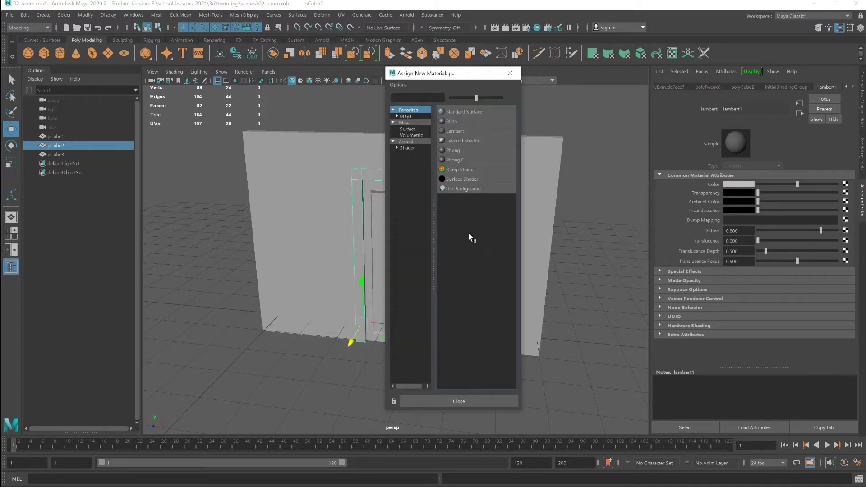
{"action": "left_click", "coordinate": [454, 131]}
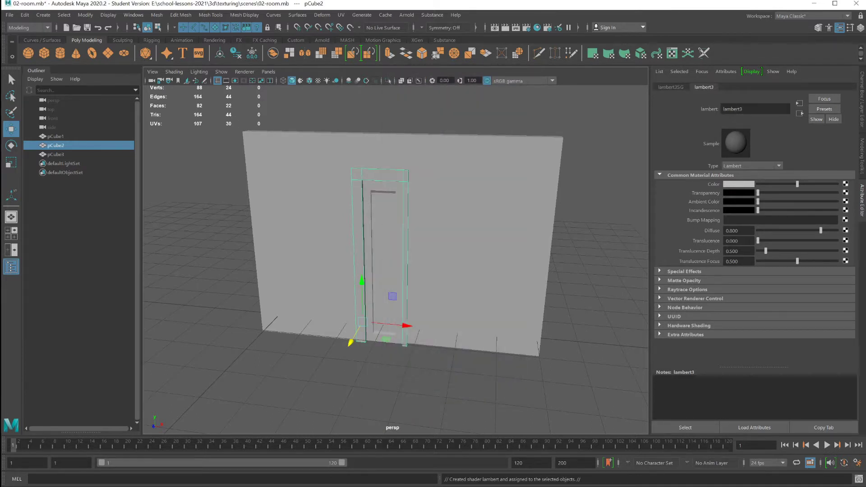
{"action": "double_click", "coordinate": [732, 109]}
{"action": "type", "text": "doorframe"}
{"action": "key", "text": "Return"}
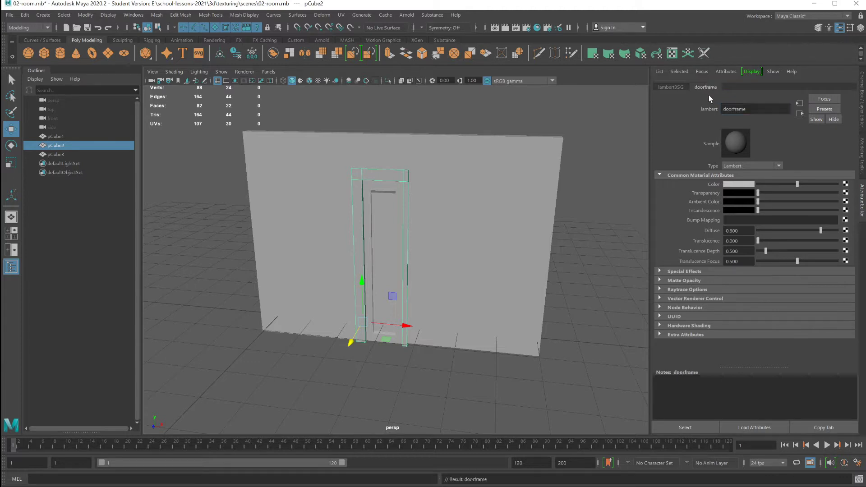
Step: Give the inner door its own new Lambert material (lambert4)
{"action": "left_click", "coordinate": [380, 223]}
{"action": "right_click", "coordinate": [380, 223]}
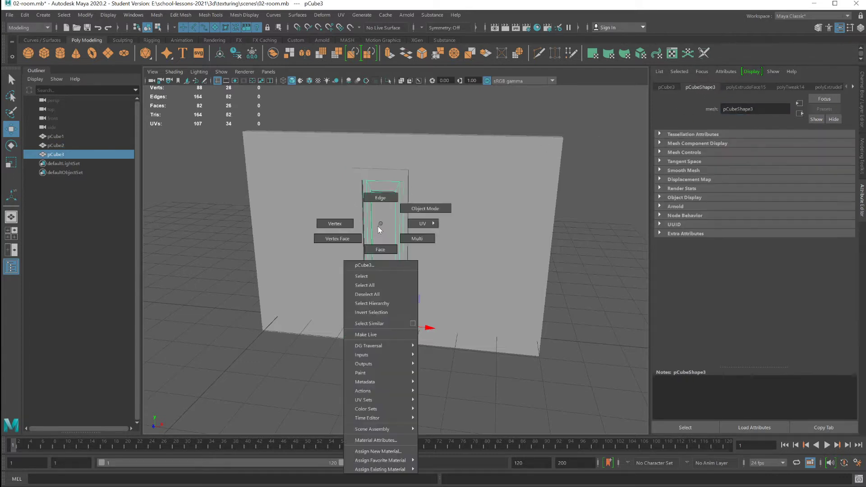
{"action": "left_click", "coordinate": [379, 452]}
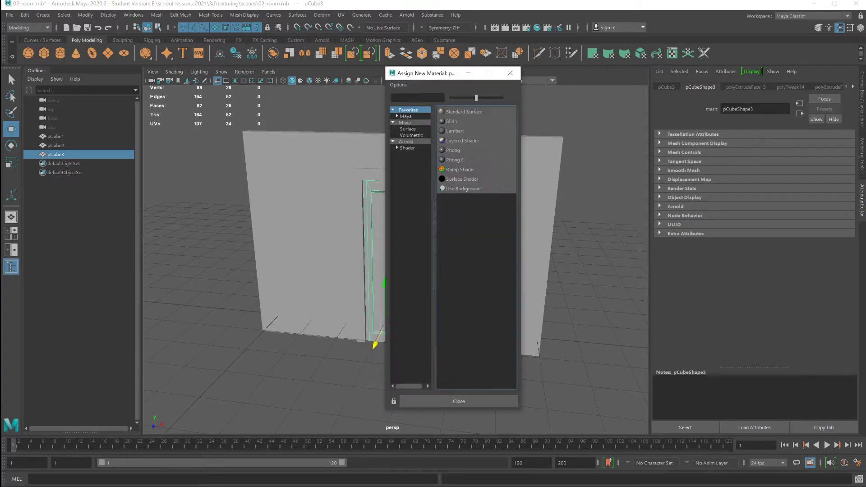
{"action": "left_click", "coordinate": [456, 132]}
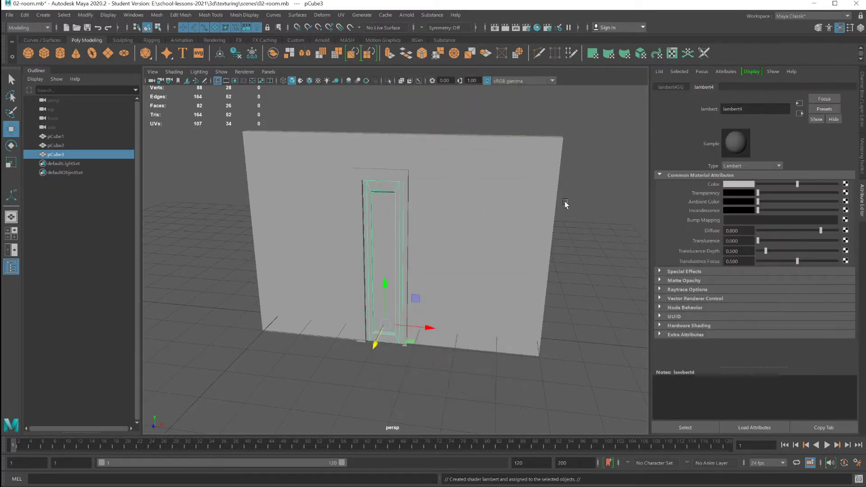
Step: Set the wall material's colour to a dark reddish brown
{"action": "left_click", "coordinate": [423, 210]}
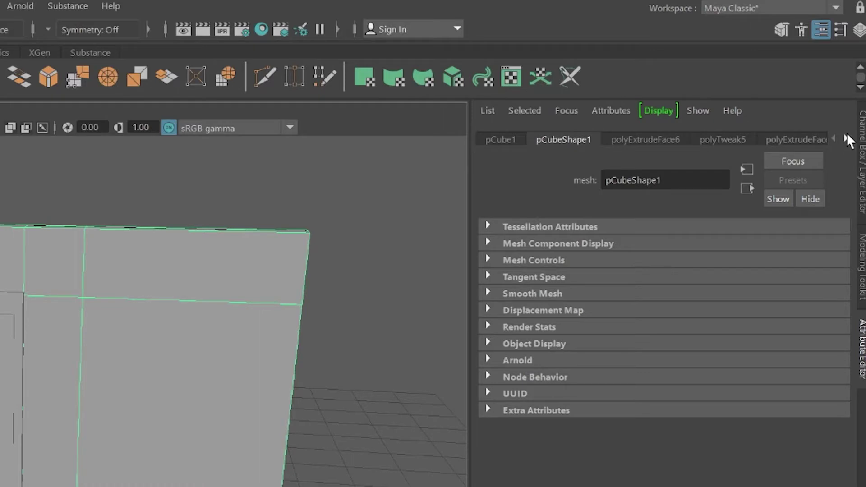
{"action": "left_click", "coordinate": [854, 87]}
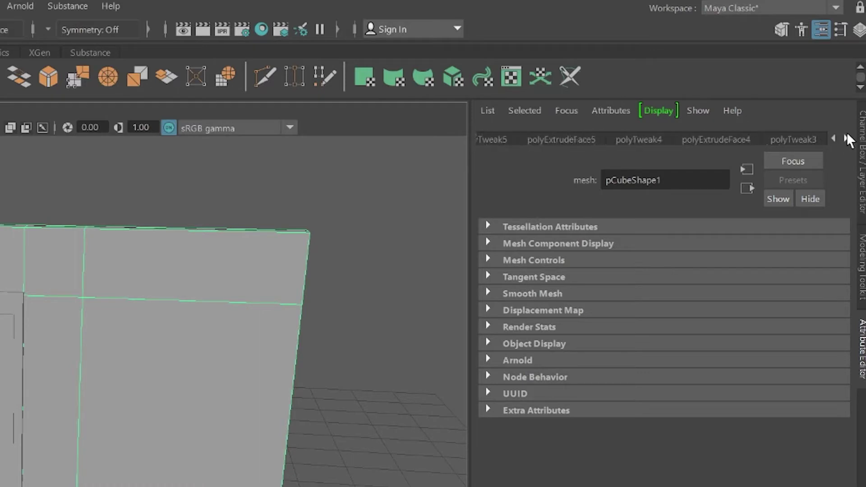
{"action": "left_click", "coordinate": [846, 138]}
{"action": "left_click", "coordinate": [846, 138]}
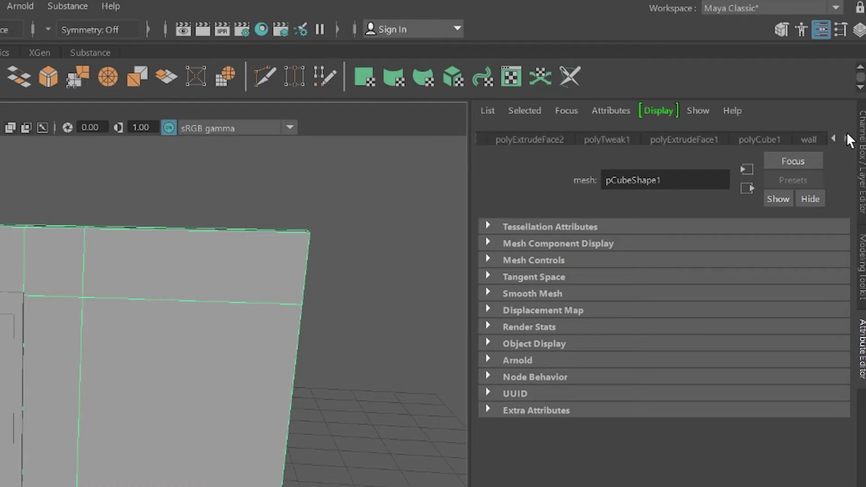
{"action": "left_click", "coordinate": [814, 139]}
{"action": "left_click", "coordinate": [658, 321]}
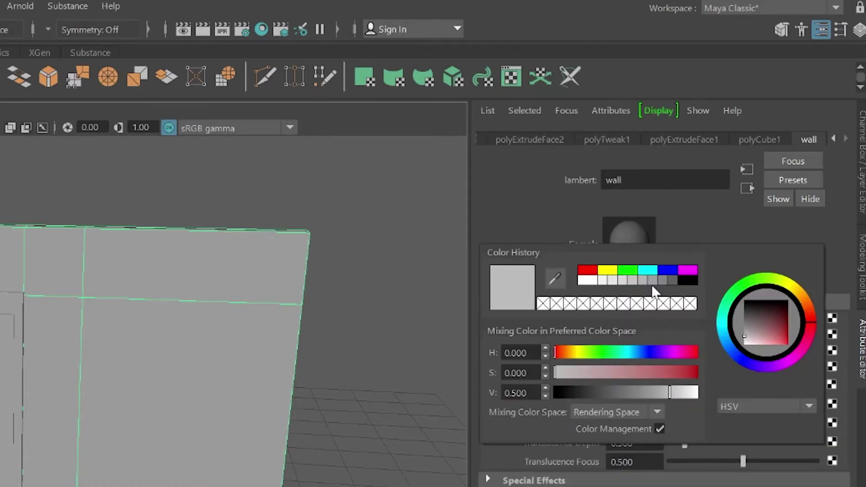
{"action": "left_click", "coordinate": [758, 313]}
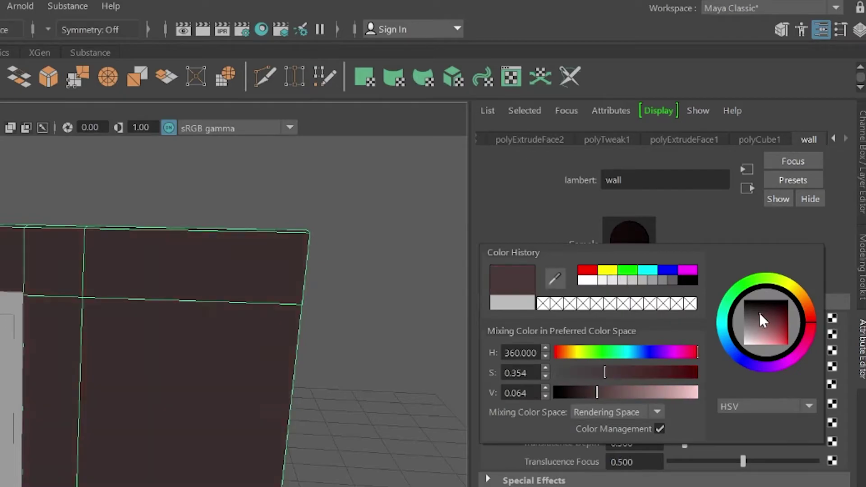
Step: Make the doorframe material's colour a darker grey
{"action": "left_click", "coordinate": [398, 180]}
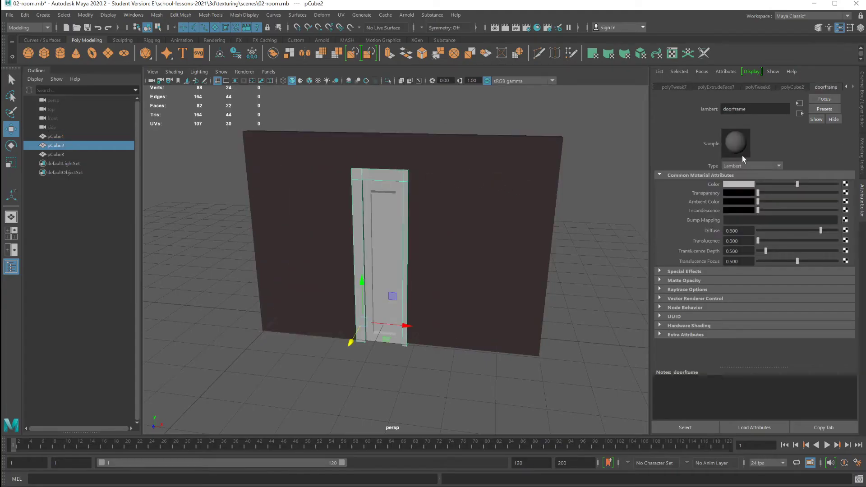
{"action": "left_click", "coordinate": [742, 183]}
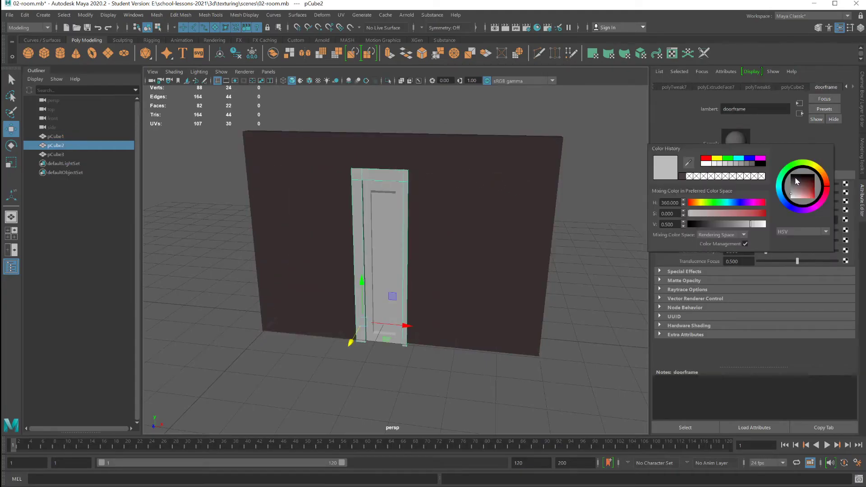
{"action": "left_click_drag", "start_coordinate": [795, 179], "coordinate": [795, 186]}
Step: Turn the inner door's lambert4 colour red
{"action": "left_click", "coordinate": [393, 187]}
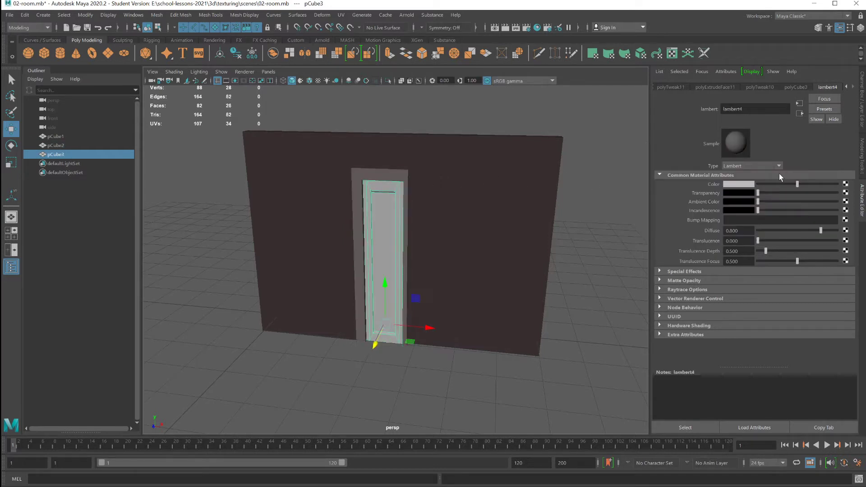
{"action": "left_click", "coordinate": [738, 184]}
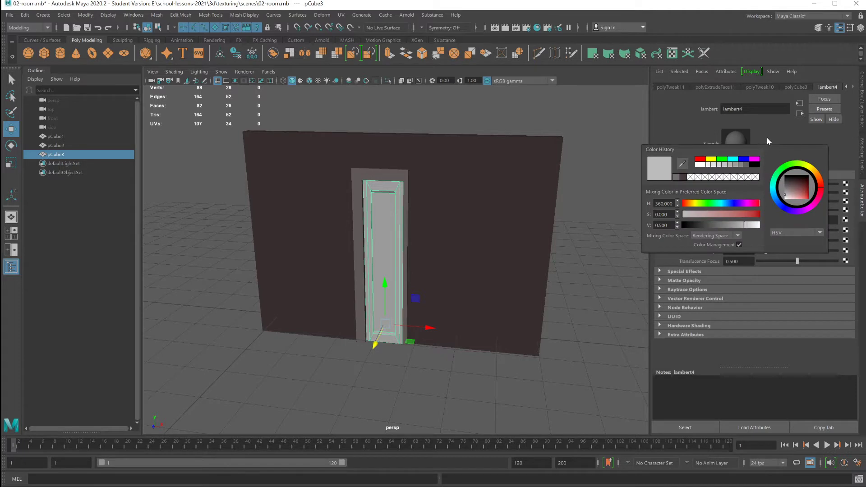
{"action": "left_click", "coordinate": [739, 185]}
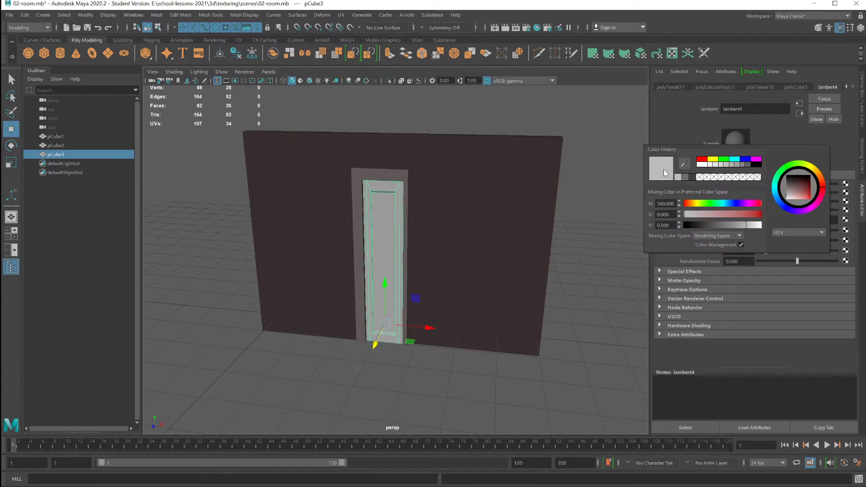
{"action": "left_click_drag", "start_coordinate": [784, 181], "coordinate": [807, 198]}
{"action": "left_click", "coordinate": [488, 197]}
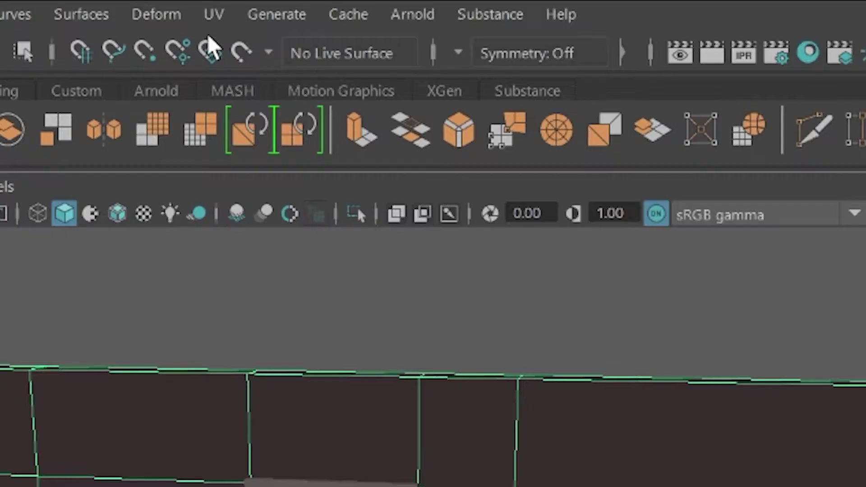
Step: Open the UV Editor to inspect the wall's UV shells, then return to the viewport
{"action": "left_click", "coordinate": [214, 16]}
{"action": "left_click", "coordinate": [242, 63]}
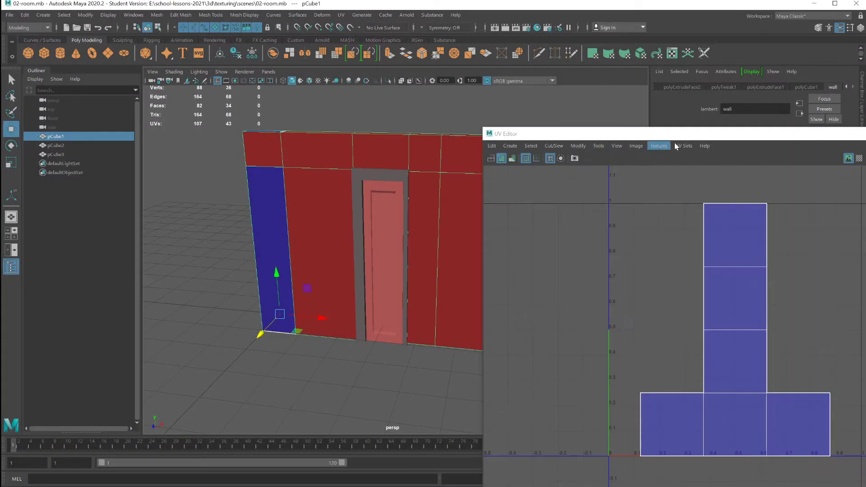
{"action": "left_click_drag", "start_coordinate": [671, 135], "coordinate": [772, 24]}
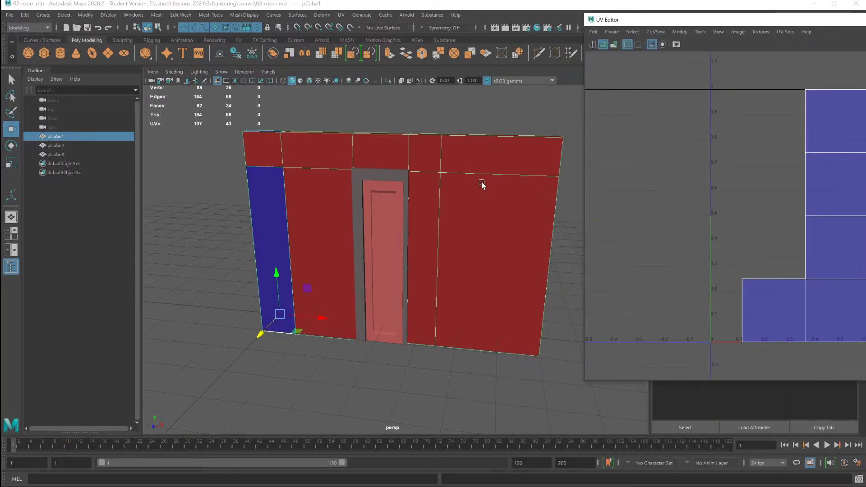
{"action": "left_click", "coordinate": [455, 119]}
{"action": "left_click", "coordinate": [465, 155]}
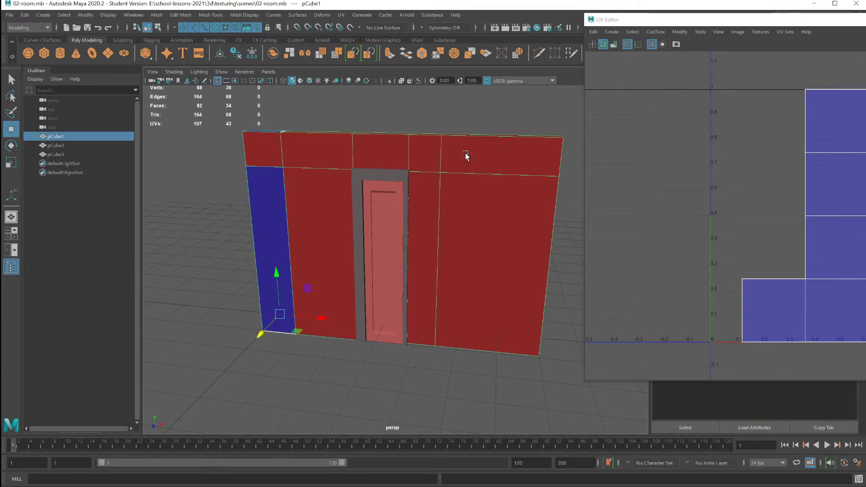
{"action": "mouse_move", "coordinate": [464, 189]}
{"action": "left_mouse_down", "text": "alt"}
{"action": "mouse_move", "coordinate": [551, 182]}
{"action": "mouse_move", "coordinate": [501, 189]}
{"action": "mouse_move", "coordinate": [479, 204]}
{"action": "mouse_move", "coordinate": [469, 265]}
{"action": "mouse_move", "coordinate": [432, 185]}
{"action": "mouse_move", "coordinate": [478, 183]}
{"action": "mouse_move", "coordinate": [465, 184]}
{"action": "left_mouse_up", "text": "alt"}
{"action": "left_click", "coordinate": [846, 234]}
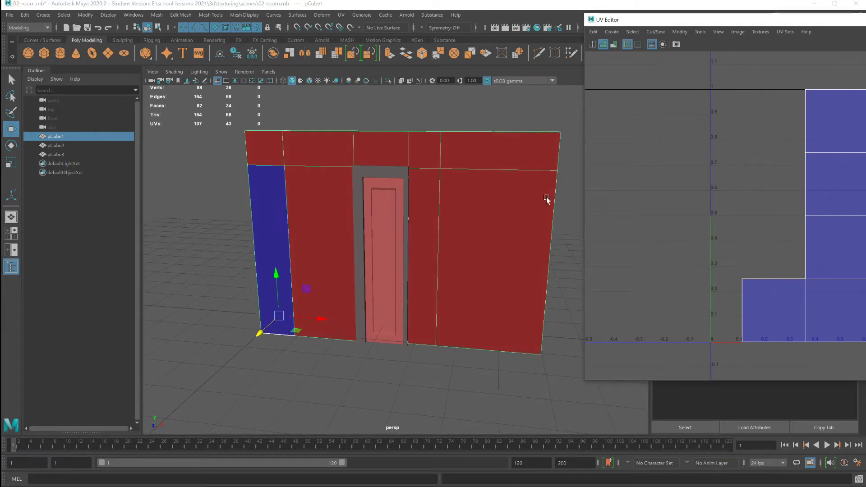
{"action": "left_click", "coordinate": [476, 187]}
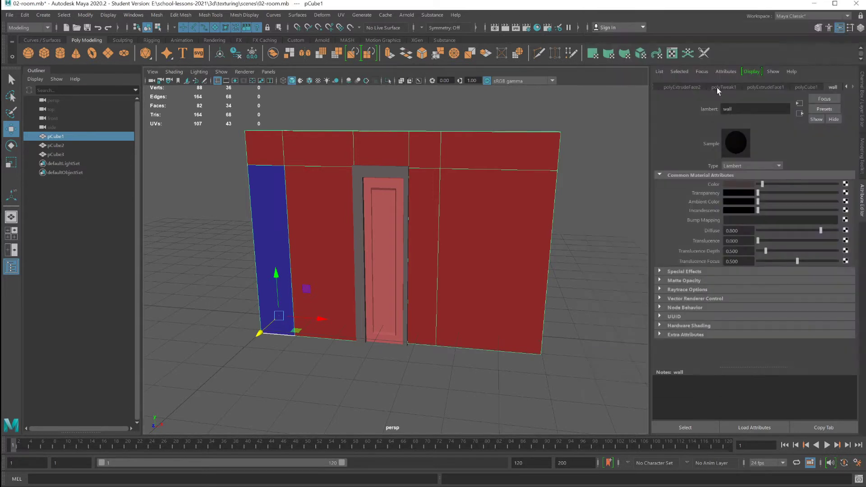
Step: Load grid.jpg as a file texture on the wall's colour and enable textured display (6)
{"action": "left_click", "coordinate": [846, 185]}
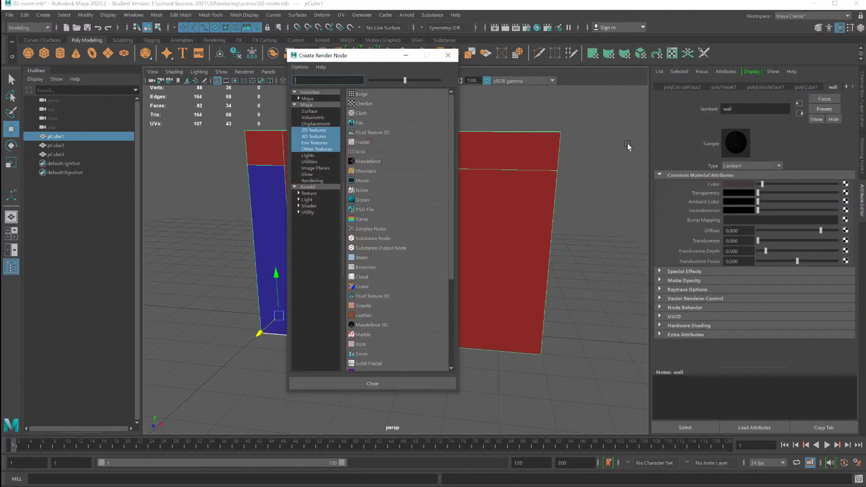
{"action": "left_click", "coordinate": [361, 122]}
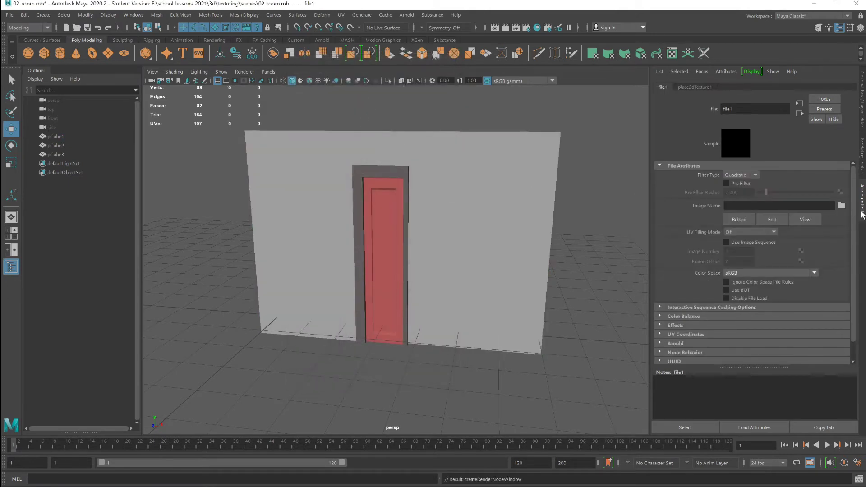
{"action": "left_click", "coordinate": [842, 205]}
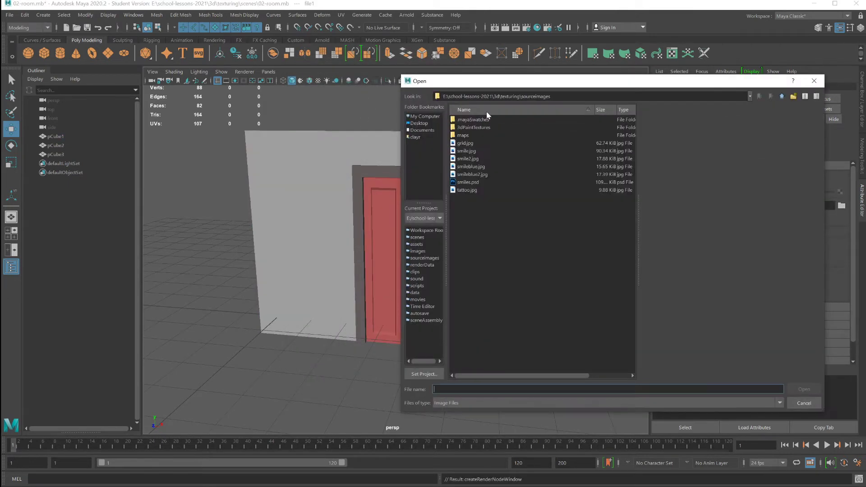
{"action": "left_click", "coordinate": [463, 145]}
{"action": "left_click", "coordinate": [804, 389]}
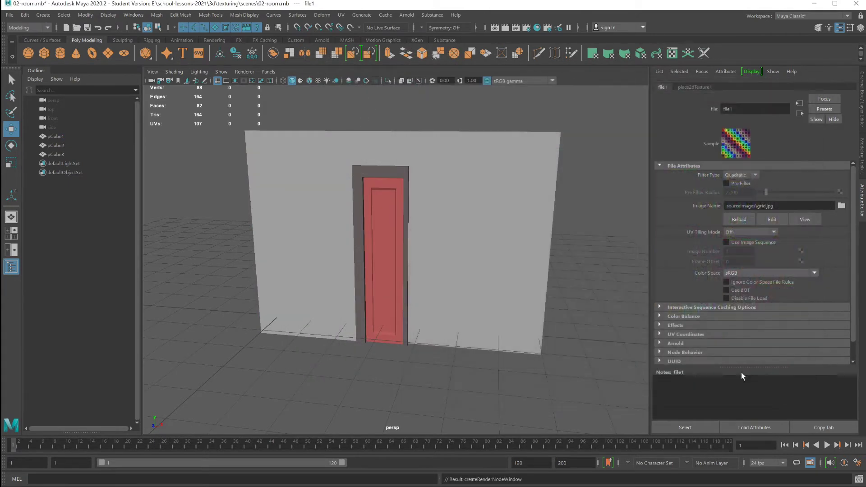
{"action": "left_click", "coordinate": [498, 270]}
{"action": "key", "text": "6"}
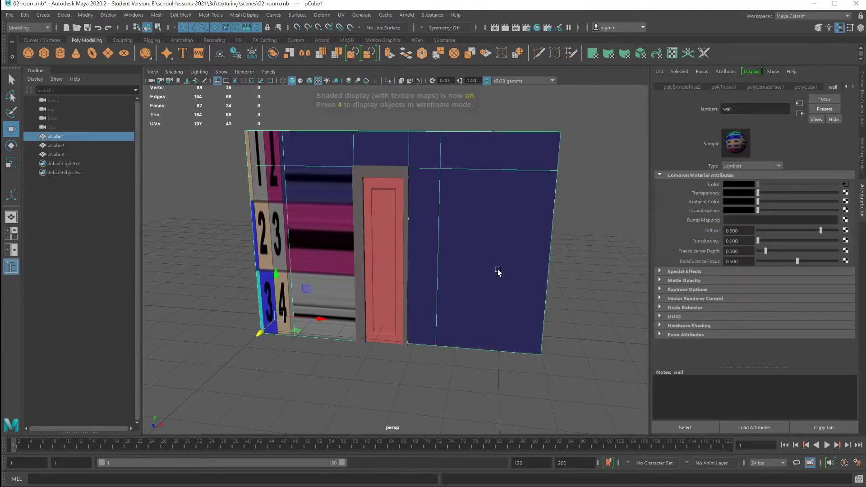
{"action": "left_click_drag", "start_coordinate": [403, 306], "coordinate": [321, 298], "text": "alt"}
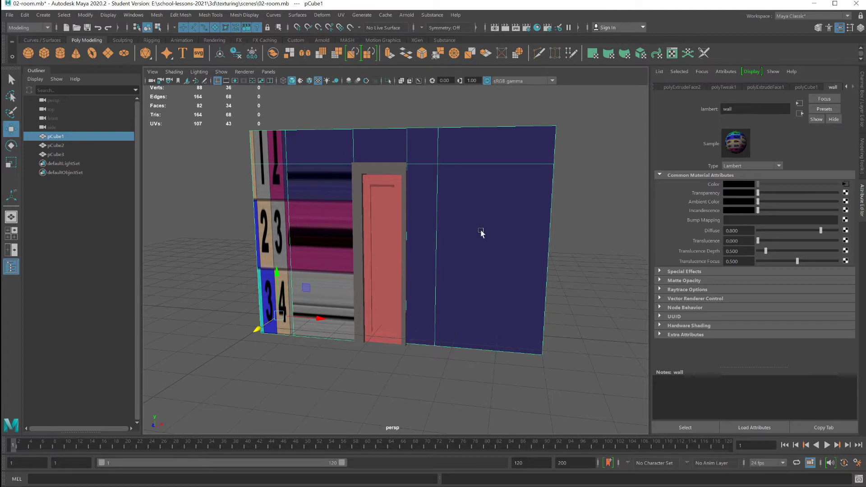
Step: Apply an Automatic UV projection to the wall
{"action": "left_click", "coordinate": [341, 15]}
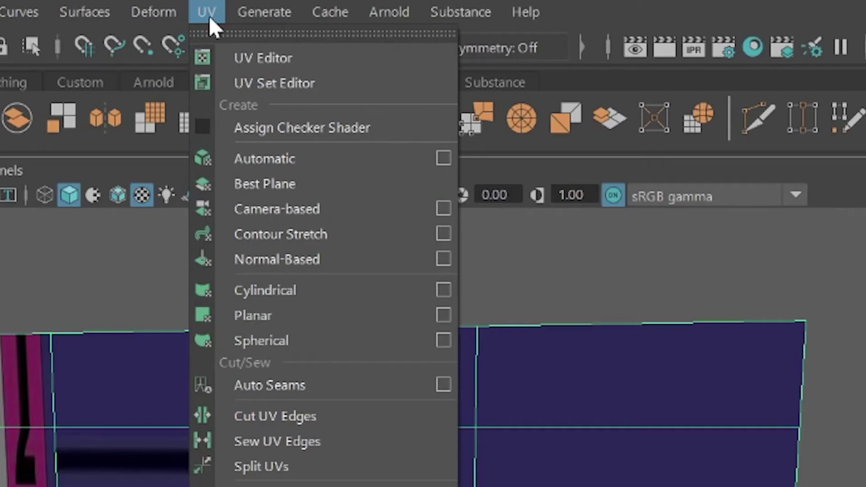
{"action": "left_click", "coordinate": [265, 156]}
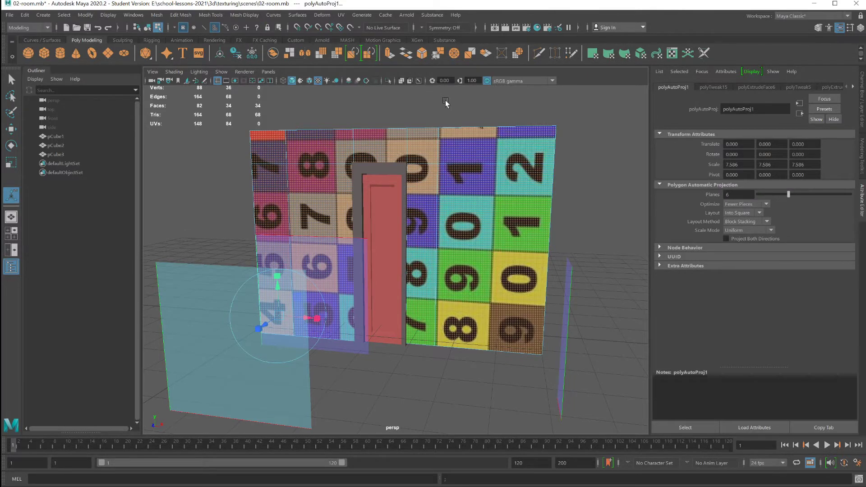
{"action": "left_click", "coordinate": [446, 100]}
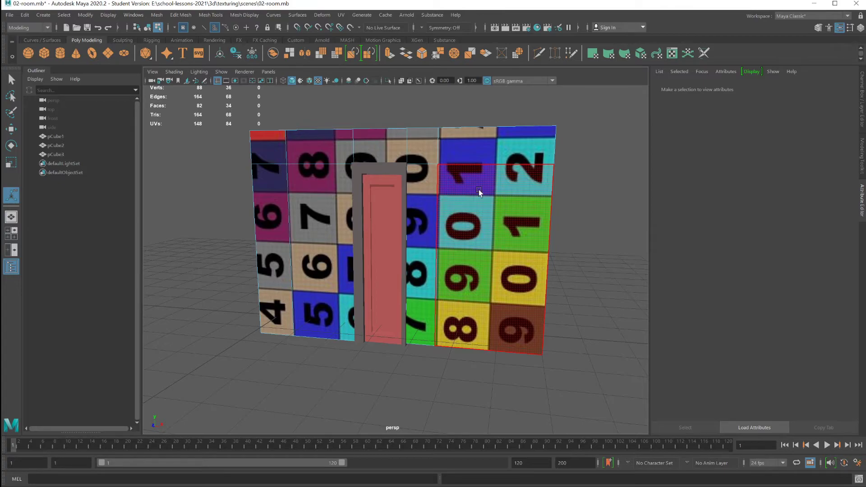
Step: Open the UV Editor and select the wall's top row of faces
{"action": "left_click", "coordinate": [341, 15]}
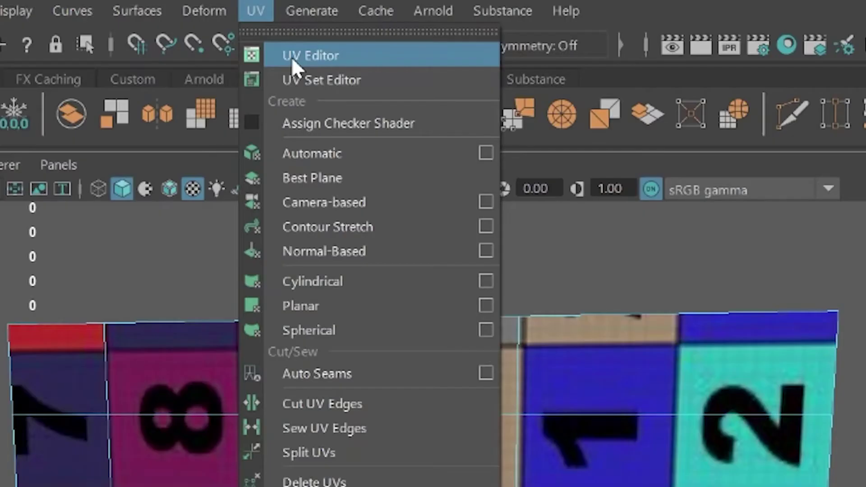
{"action": "left_click", "coordinate": [292, 57]}
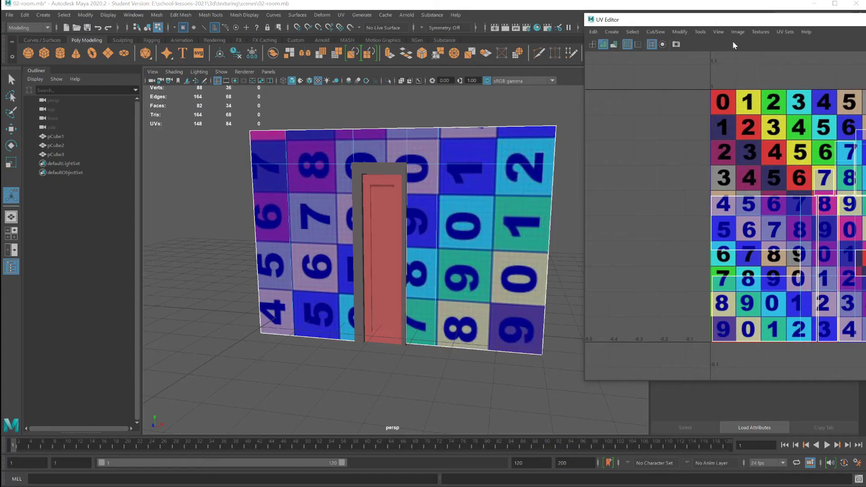
{"action": "left_click_drag", "start_coordinate": [722, 20], "coordinate": [680, 61]}
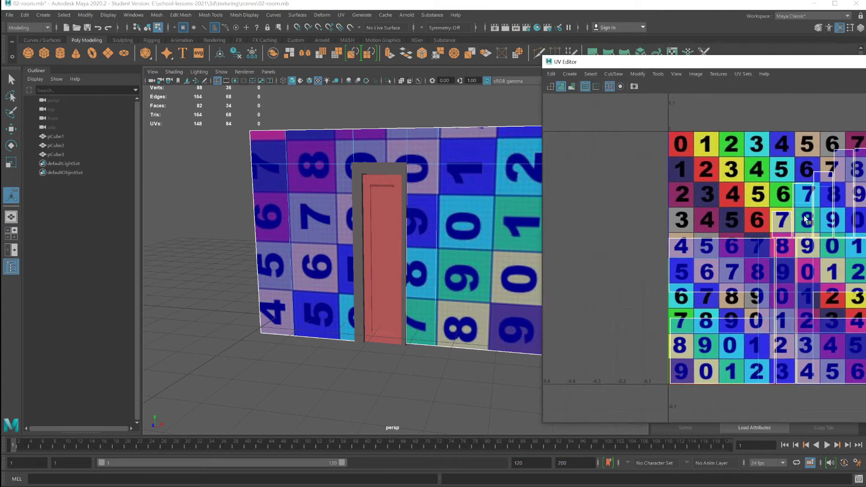
{"action": "right_click_drag", "start_coordinate": [287, 153], "coordinate": [288, 177]}
{"action": "left_click", "coordinate": [276, 157]}
{"action": "left_click", "coordinate": [507, 153], "text": "shift"}
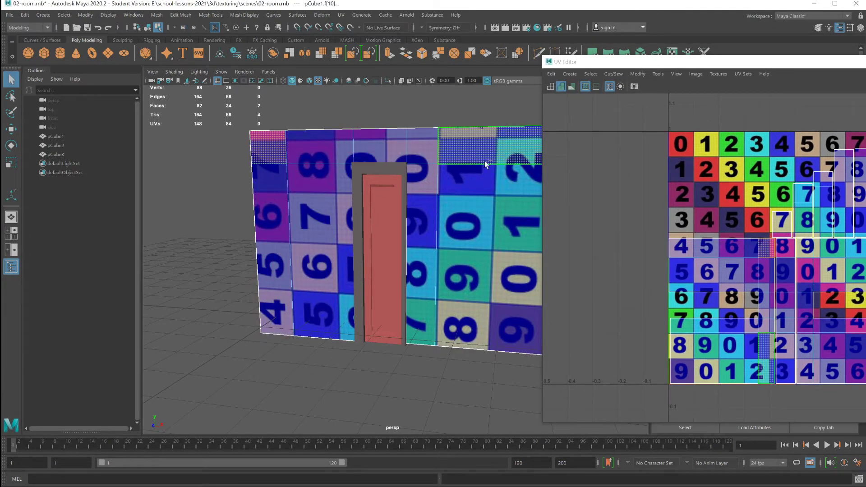
{"action": "mouse_move", "coordinate": [270, 145]}
{"action": "left_mouse_down"}
{"action": "mouse_move", "coordinate": [504, 150]}
{"action": "mouse_move", "coordinate": [510, 180]}
{"action": "mouse_move", "coordinate": [279, 204]}
{"action": "left_mouse_up"}
Step: Reposition the UV Editor and toggle the grid image display behind the UVs
{"action": "left_click_drag", "start_coordinate": [669, 66], "coordinate": [420, 36]}
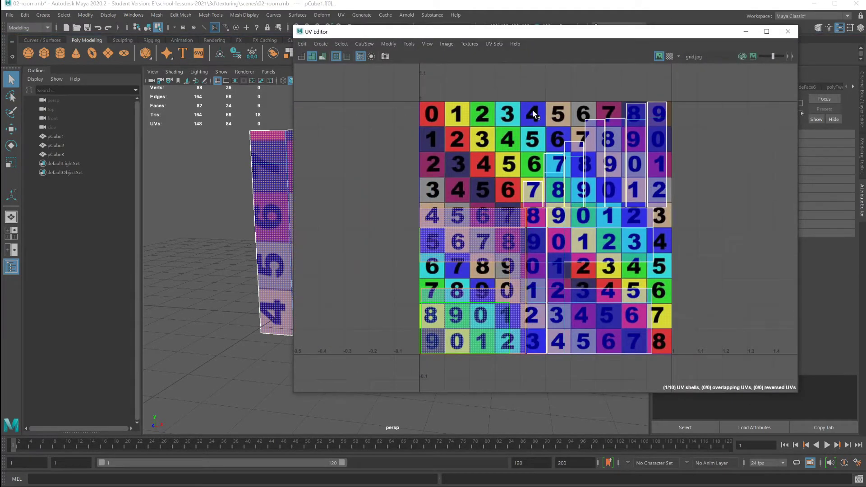
{"action": "left_click_drag", "start_coordinate": [491, 34], "coordinate": [621, 57]}
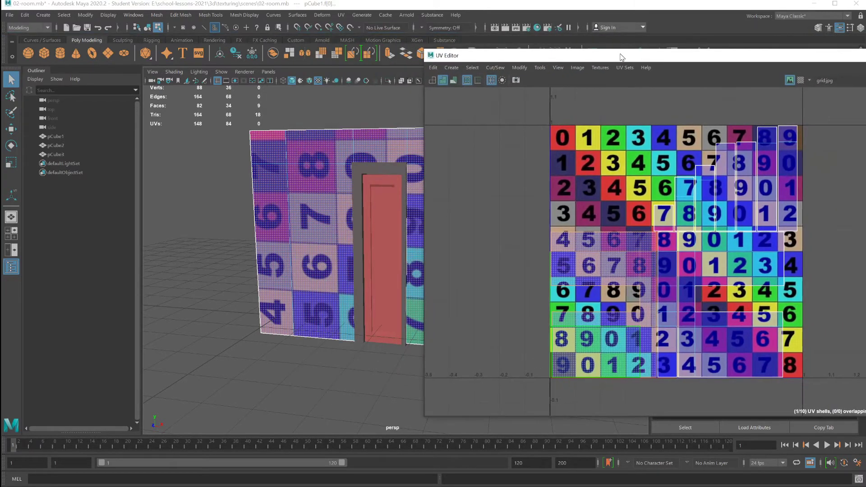
{"action": "left_click", "coordinate": [789, 81]}
{"action": "left_click", "coordinate": [789, 81]}
{"action": "left_click", "coordinate": [789, 81]}
{"action": "left_click", "coordinate": [789, 81]}
{"action": "left_click", "coordinate": [789, 82]}
{"action": "left_click", "coordinate": [789, 81]}
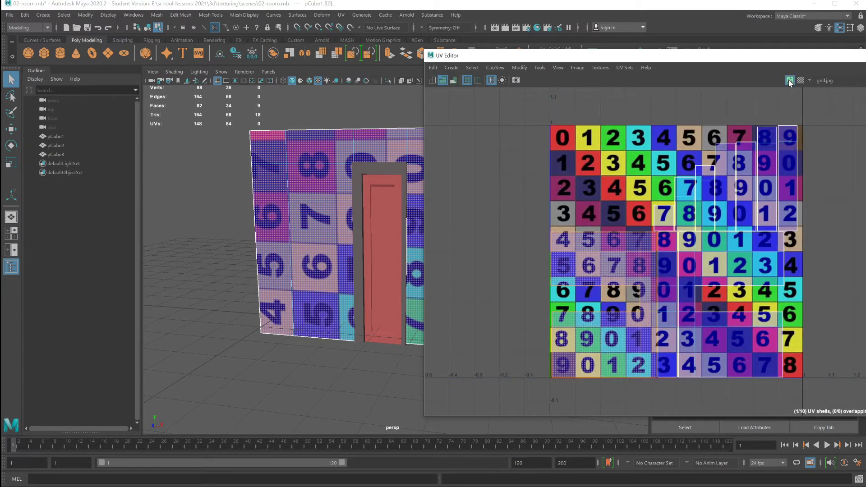
{"action": "left_click", "coordinate": [788, 81]}
{"action": "left_click", "coordinate": [789, 81]}
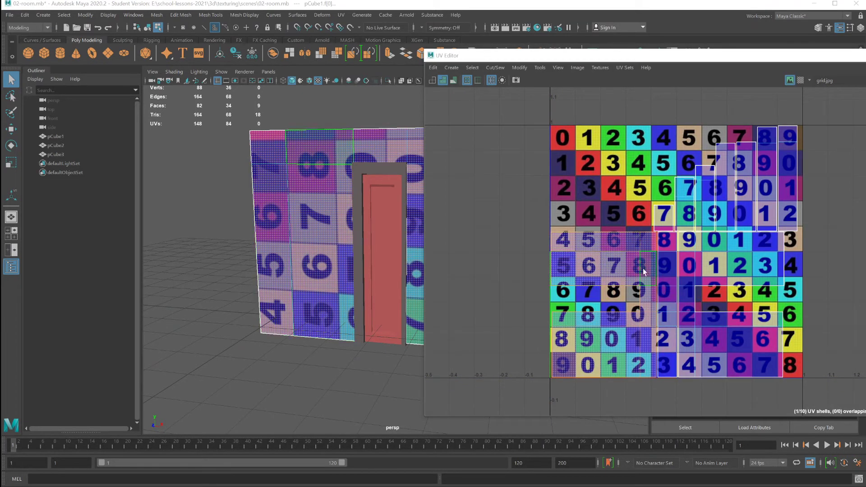
{"action": "scroll", "coordinate": [644, 320], "scroll_direction": "up", "scroll_amount": 5}
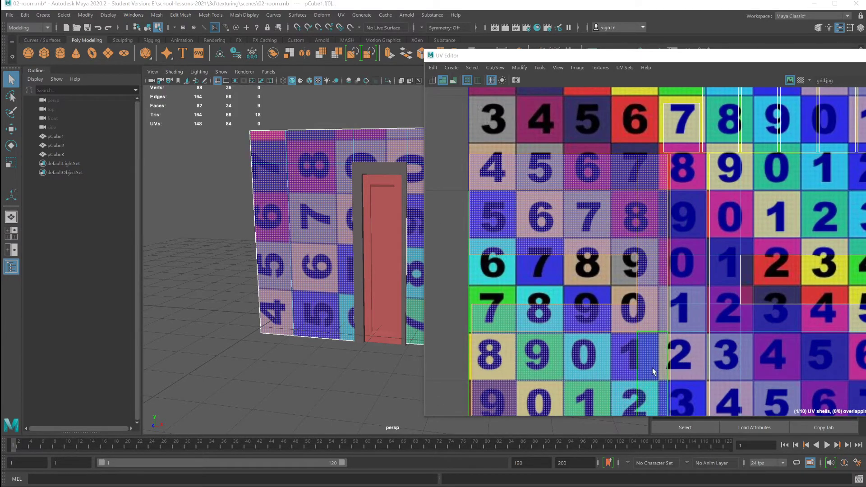
Step: In UV Shell selection mode, rotate the front shell and shift it to the right
{"action": "right_click", "coordinate": [585, 350]}
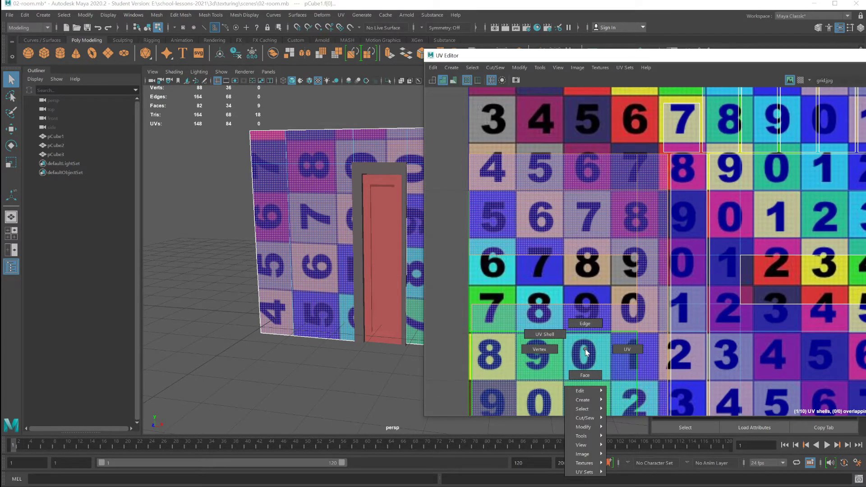
{"action": "left_click", "coordinate": [549, 336]}
{"action": "key", "text": "e"}
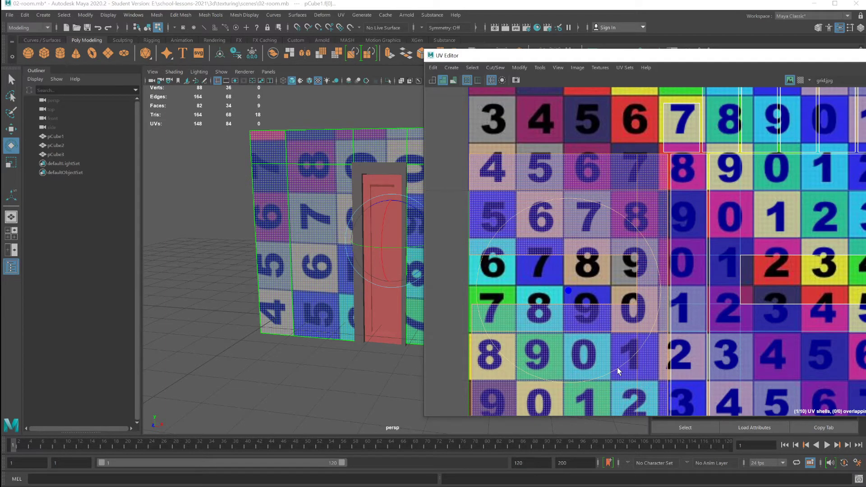
{"action": "left_click_drag", "start_coordinate": [624, 364], "coordinate": [624, 254]}
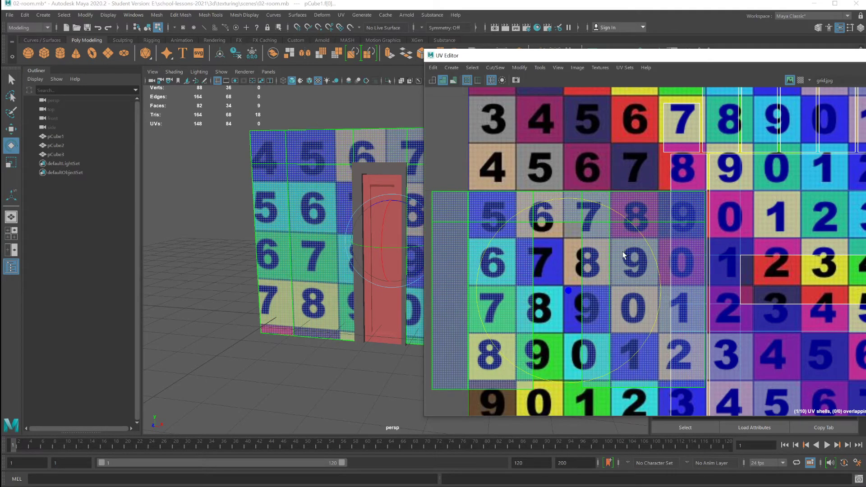
{"action": "key", "text": "w"}
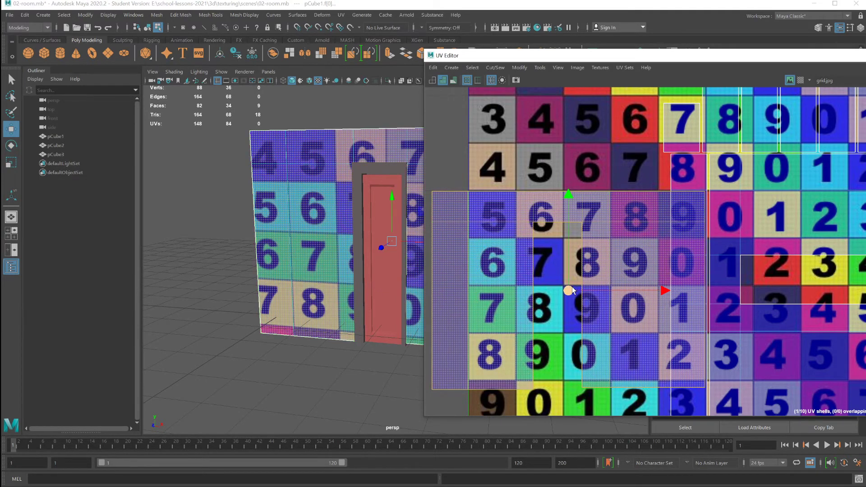
{"action": "left_click_drag", "start_coordinate": [569, 290], "coordinate": [612, 291]}
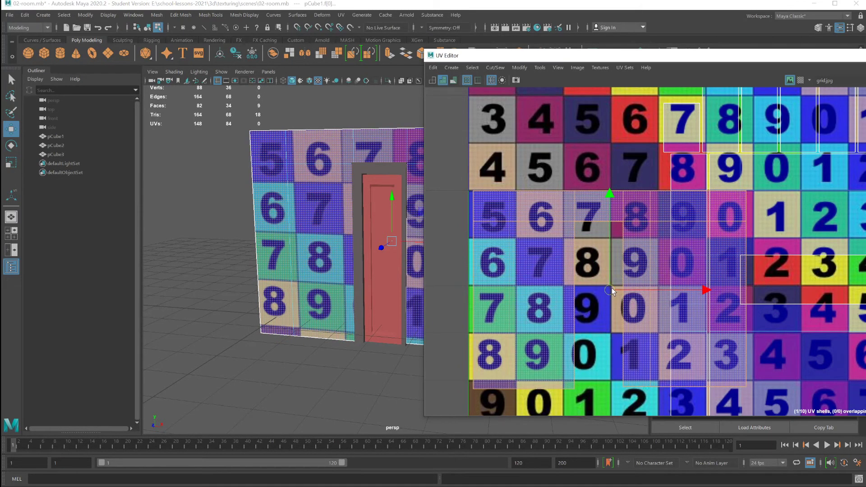
{"action": "scroll", "coordinate": [415, 288], "scroll_direction": "down", "scroll_amount": 3}
{"action": "scroll", "coordinate": [415, 288], "scroll_direction": "up", "scroll_amount": 4}
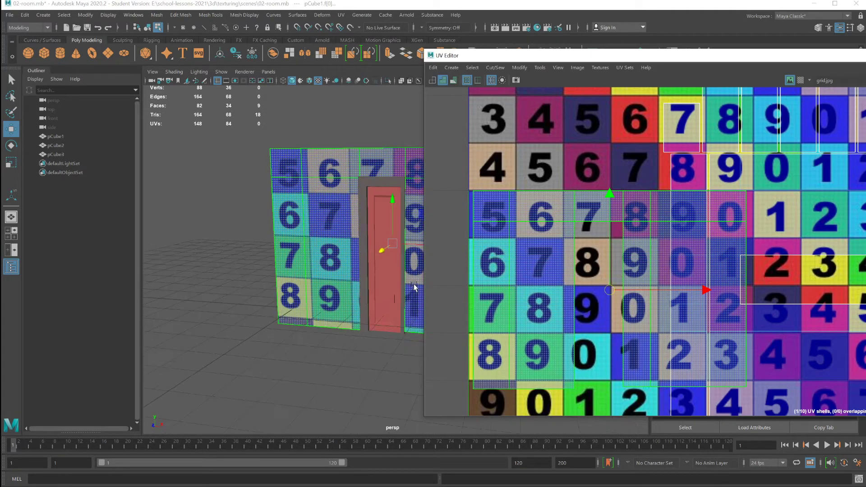
{"action": "left_click_drag", "start_coordinate": [415, 288], "coordinate": [259, 279], "text": "alt"}
{"action": "key", "text": "f"}
{"action": "left_click_drag", "start_coordinate": [350, 282], "coordinate": [259, 207], "text": "alt"}
Step: Hide the grid image and rotate the tilted UV shell until it is axis-aligned
{"action": "left_click", "coordinate": [310, 238]}
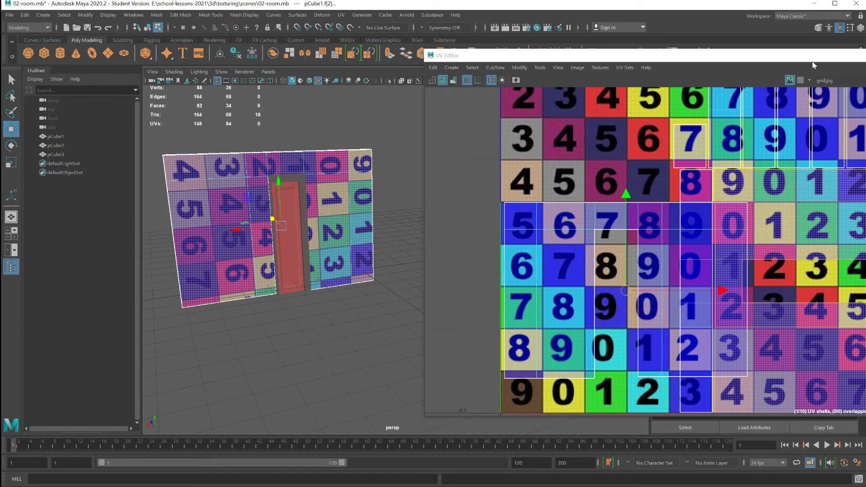
{"action": "left_click", "coordinate": [799, 80]}
{"action": "key", "text": "e"}
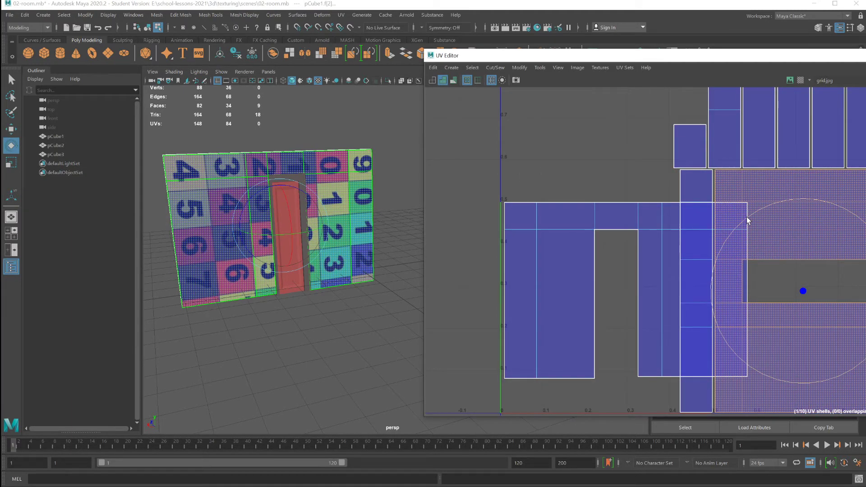
{"action": "left_click_drag", "start_coordinate": [748, 221], "coordinate": [807, 209]}
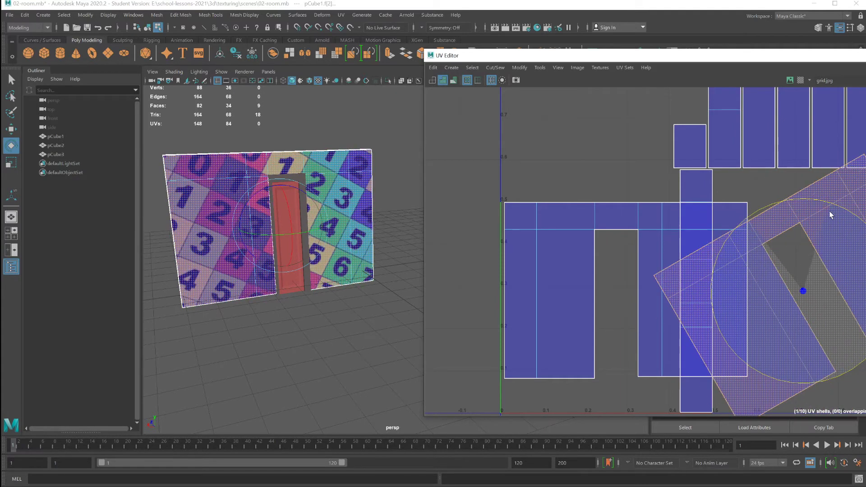
{"action": "left_click_drag", "start_coordinate": [835, 217], "coordinate": [825, 273]}
{"action": "left_click_drag", "start_coordinate": [343, 203], "coordinate": [315, 184], "text": "alt"}
{"action": "left_click_drag", "start_coordinate": [451, 55], "coordinate": [547, 118]}
{"action": "left_click_drag", "start_coordinate": [313, 172], "coordinate": [354, 172], "text": "alt"}
{"action": "left_click", "coordinate": [356, 172]}
Step: Swap the wall texture's image for maps/bricks/Brick_Wall_011_COLOR.jpg
{"action": "left_click", "coordinate": [560, 171]}
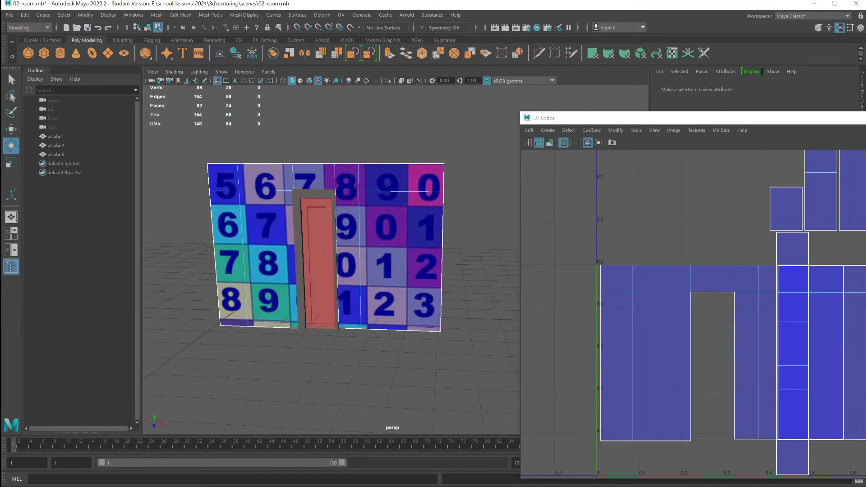
{"action": "left_click", "coordinate": [415, 189]}
{"action": "right_click_drag", "start_coordinate": [415, 187], "coordinate": [461, 176]}
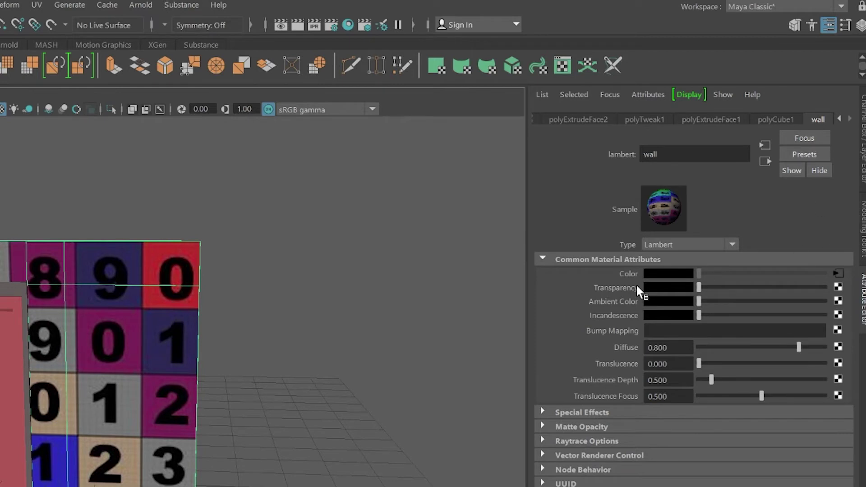
{"action": "left_click", "coordinate": [837, 275]}
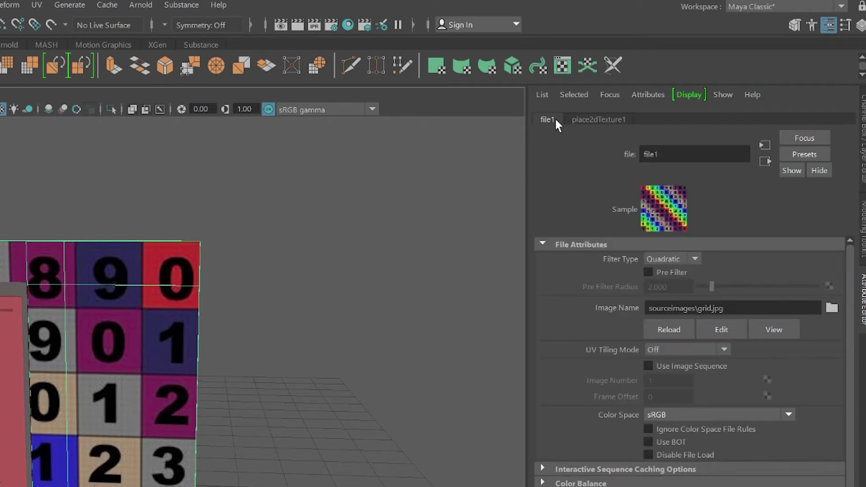
{"action": "left_click", "coordinate": [832, 309]}
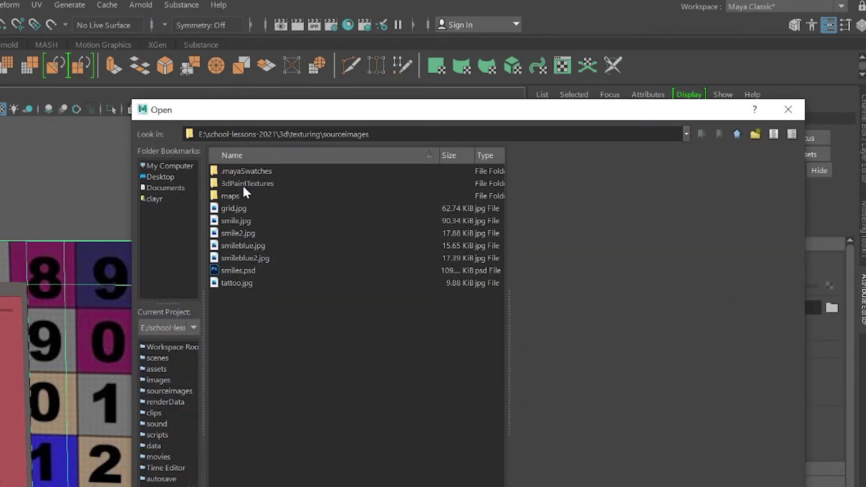
{"action": "double_click", "coordinate": [241, 197]}
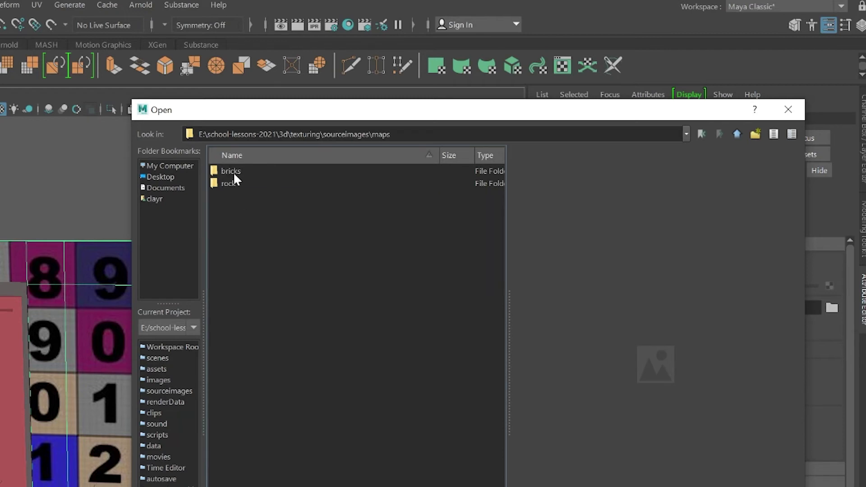
{"action": "double_click", "coordinate": [233, 172]}
{"action": "left_click", "coordinate": [299, 171]}
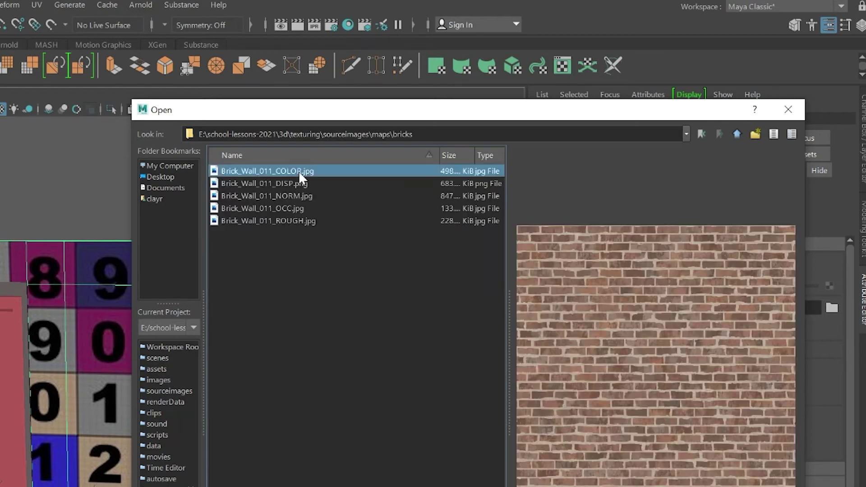
{"action": "key", "text": "Return"}
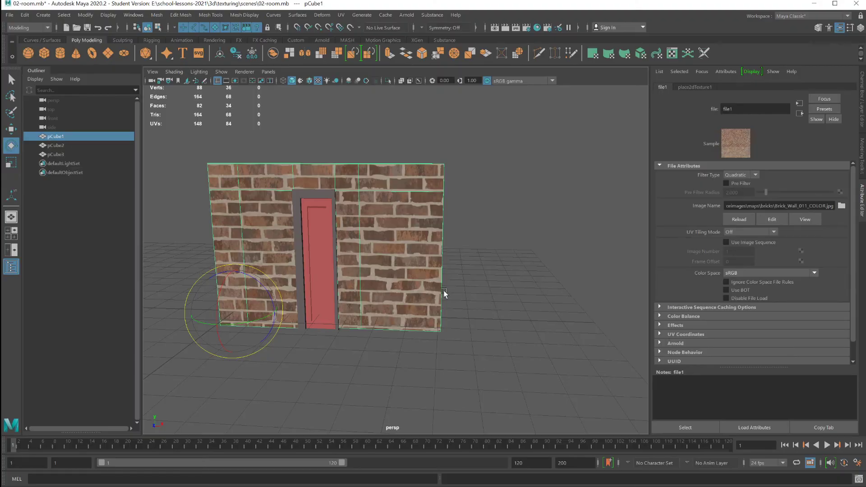
Step: Inspect the brick wall, then reselect it to show the wall Lambert's common attributes
{"action": "mouse_move", "coordinate": [447, 291]}
{"action": "left_mouse_down", "text": "alt"}
{"action": "mouse_move", "coordinate": [364, 290]}
{"action": "mouse_move", "coordinate": [337, 281]}
{"action": "mouse_move", "coordinate": [411, 293]}
{"action": "mouse_move", "coordinate": [456, 288]}
{"action": "left_mouse_up", "text": "alt"}
{"action": "scroll", "coordinate": [456, 288], "scroll_direction": "up", "scroll_amount": 5}
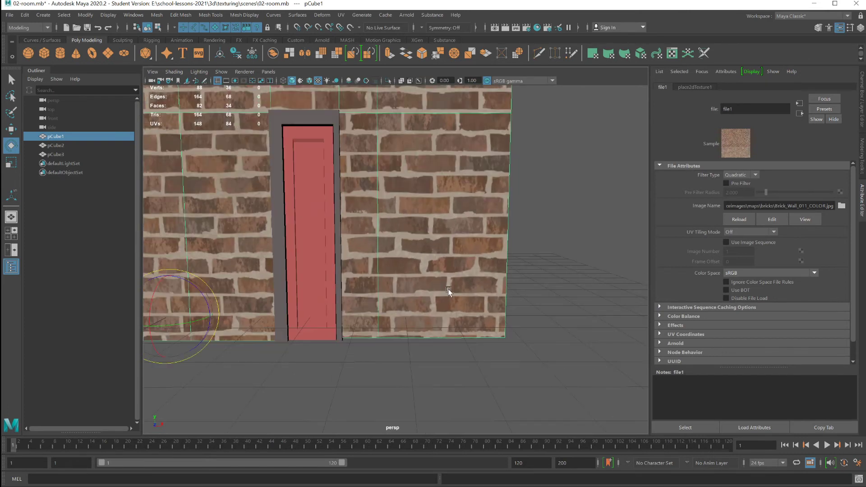
{"action": "scroll", "coordinate": [448, 289], "scroll_direction": "down", "scroll_amount": 2}
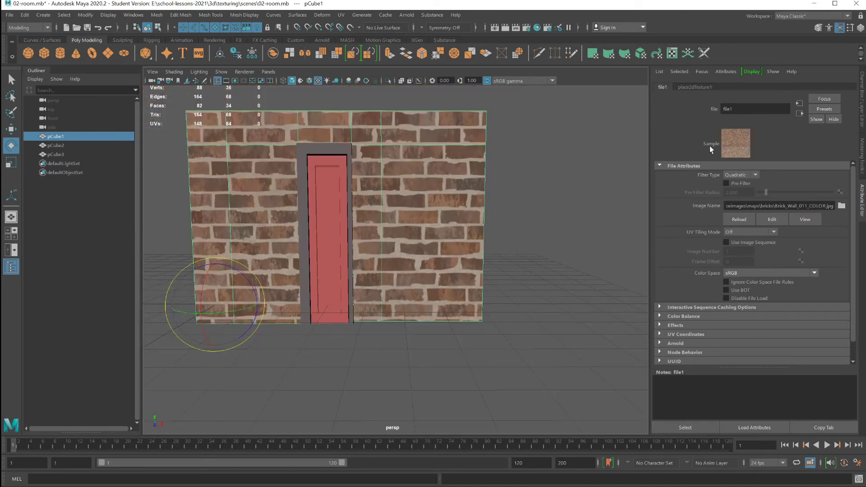
{"action": "left_click", "coordinate": [459, 206]}
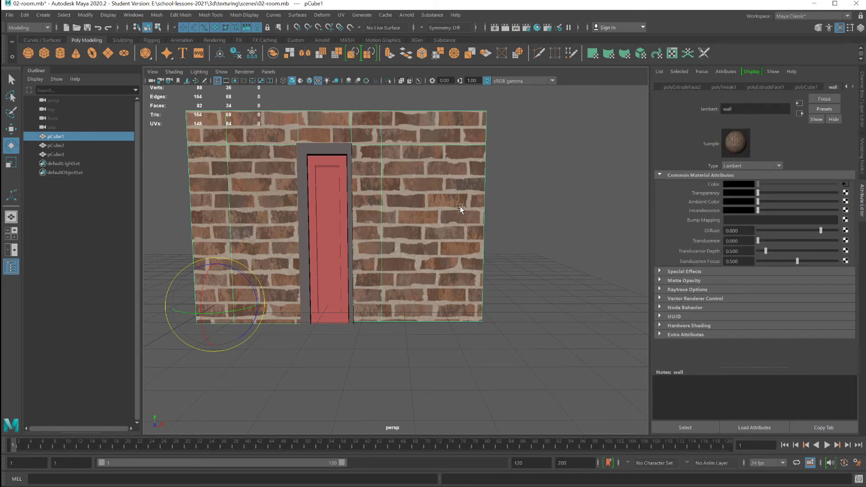
{"action": "left_click", "coordinate": [660, 175]}
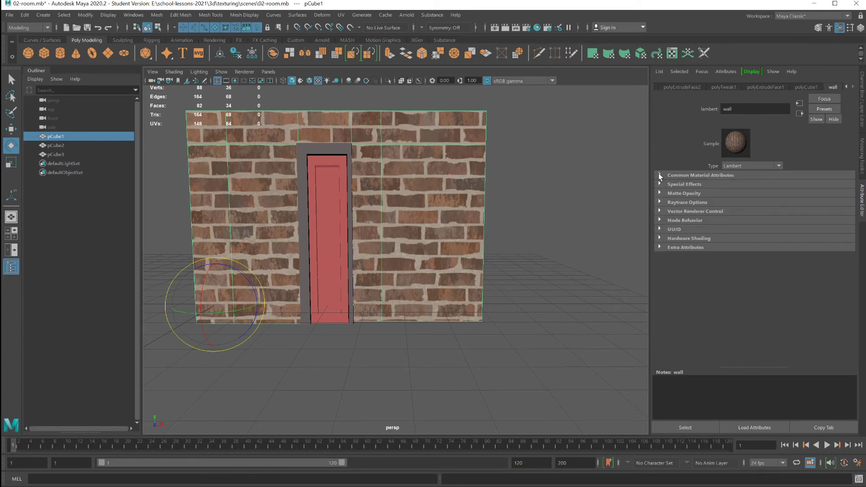
{"action": "left_click", "coordinate": [660, 175]}
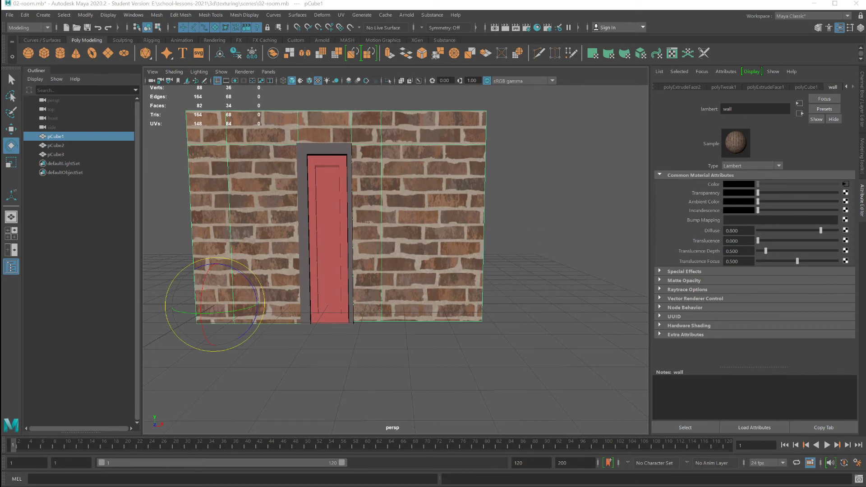
Step: Connect Brick_Wall_011_NORM.jpg as a file texture on the wall material's Bump Mapping
{"action": "left_click", "coordinate": [845, 220]}
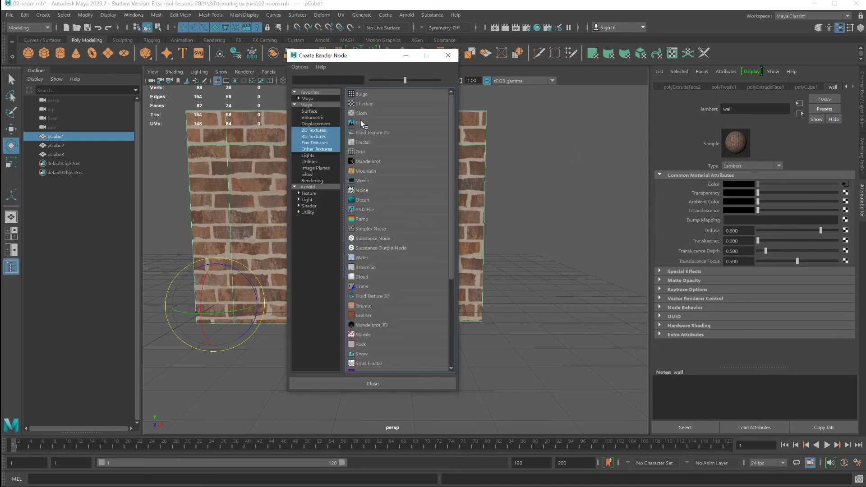
{"action": "left_click", "coordinate": [360, 123]}
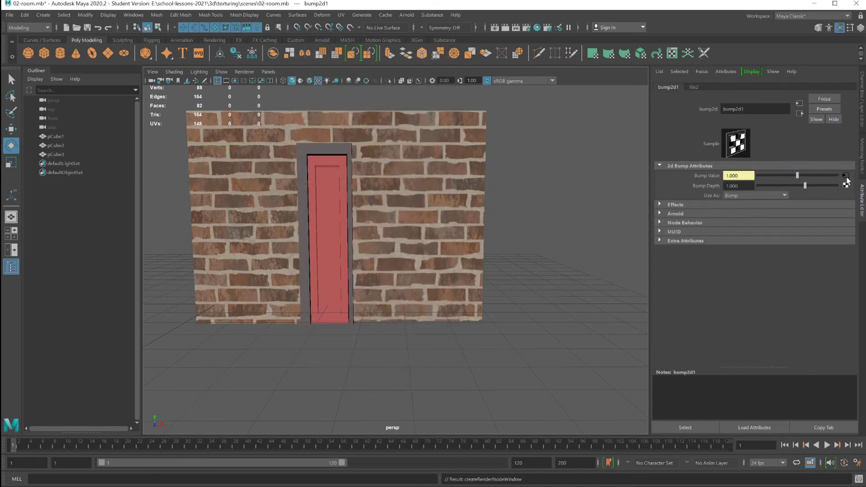
{"action": "left_click", "coordinate": [699, 88]}
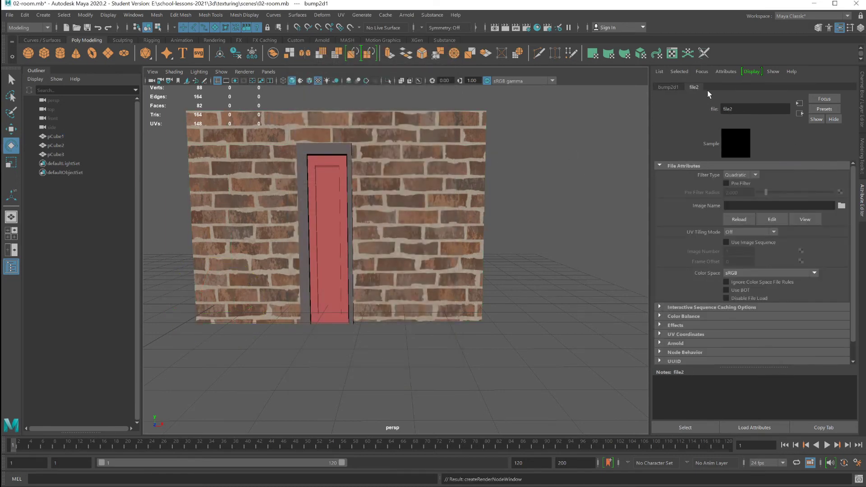
{"action": "left_click", "coordinate": [842, 205]}
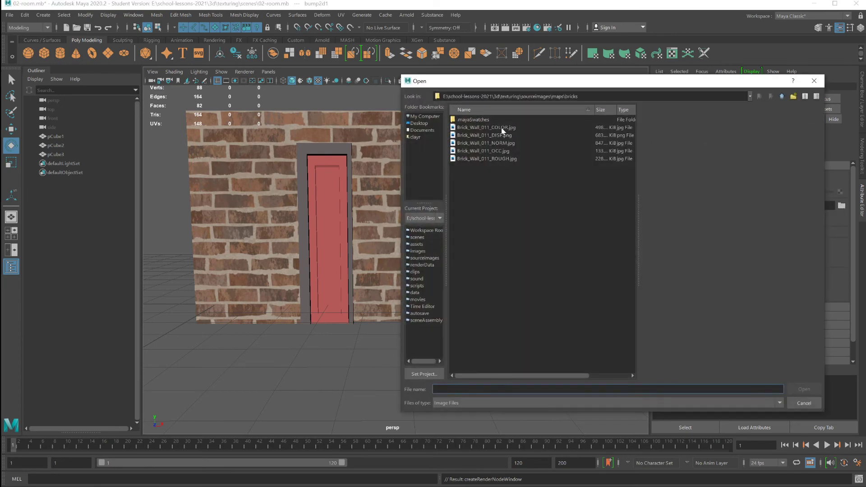
{"action": "left_click", "coordinate": [485, 143]}
{"action": "left_click", "coordinate": [803, 389]}
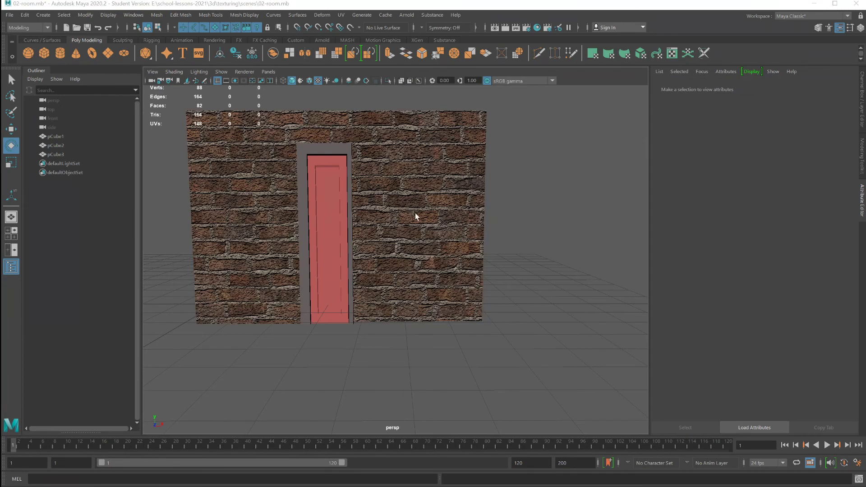
{"action": "left_click_drag", "start_coordinate": [402, 209], "coordinate": [496, 227], "text": "alt"}
{"action": "scroll", "coordinate": [400, 217], "scroll_direction": "up", "scroll_amount": 5}
{"action": "scroll", "coordinate": [400, 224], "scroll_direction": "down", "scroll_amount": 4}
{"action": "scroll", "coordinate": [406, 212], "scroll_direction": "up", "scroll_amount": 2}
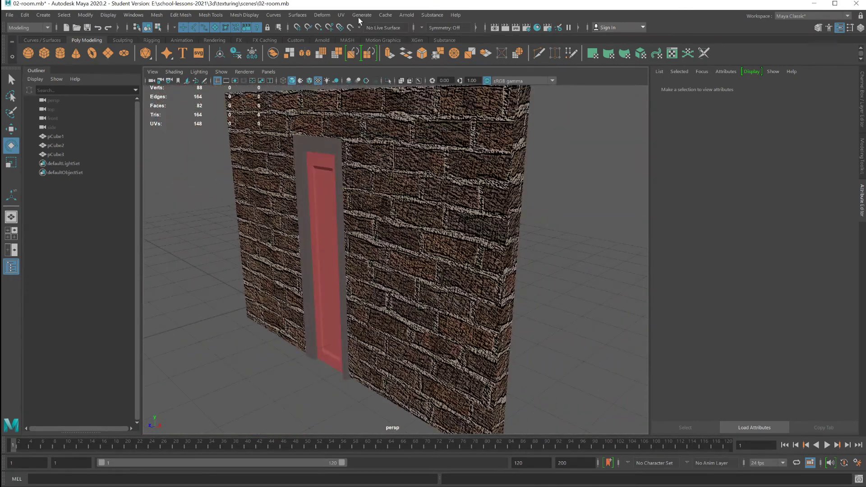
Step: Add an Arnold Skydome Light (aiSkyDomeLight1) to the scene
{"action": "left_click", "coordinate": [405, 16]}
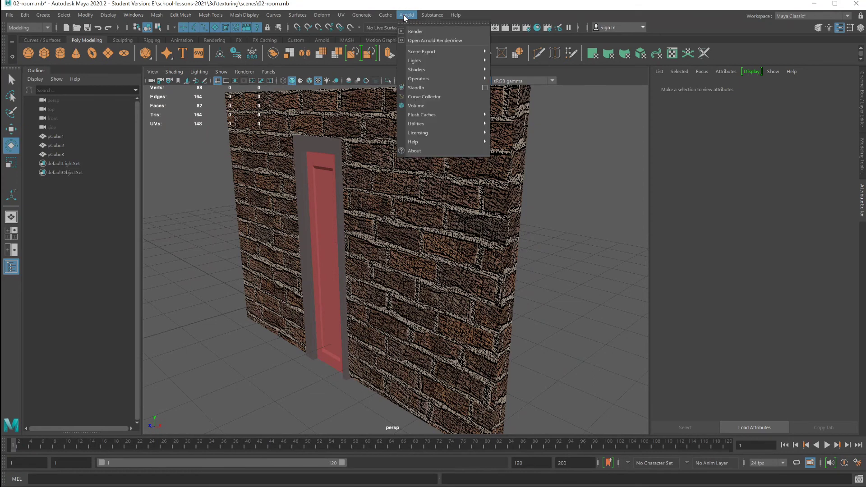
{"action": "mouse_move", "coordinate": [436, 61]}
{"action": "left_click", "coordinate": [517, 70]}
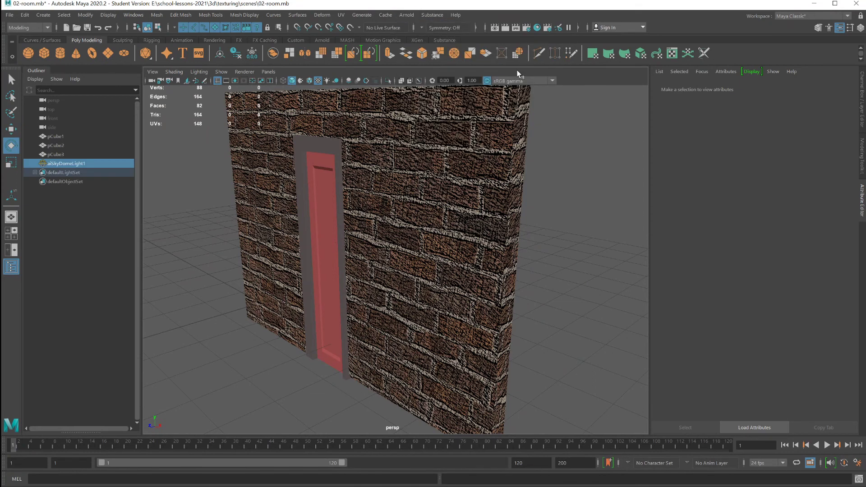
Step: Make a test Arnold render of the current frame, then close the preview and select the wall
{"action": "left_click", "coordinate": [504, 28]}
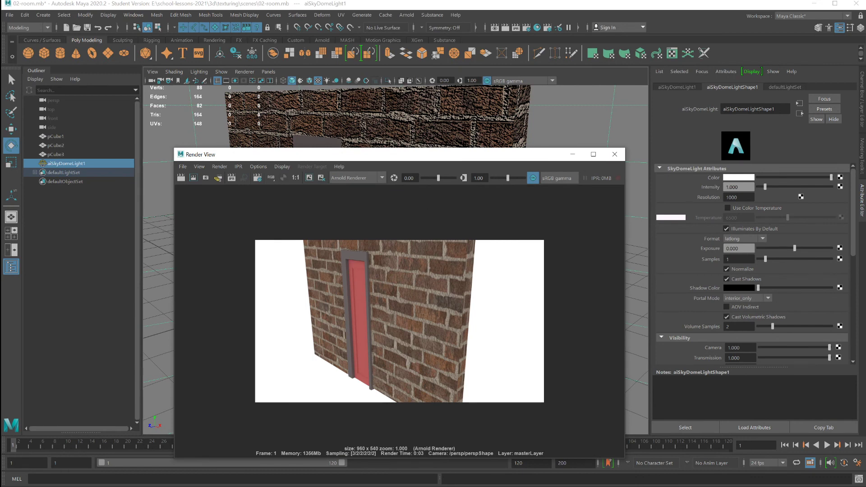
{"action": "left_click_drag", "start_coordinate": [408, 154], "coordinate": [374, 121]}
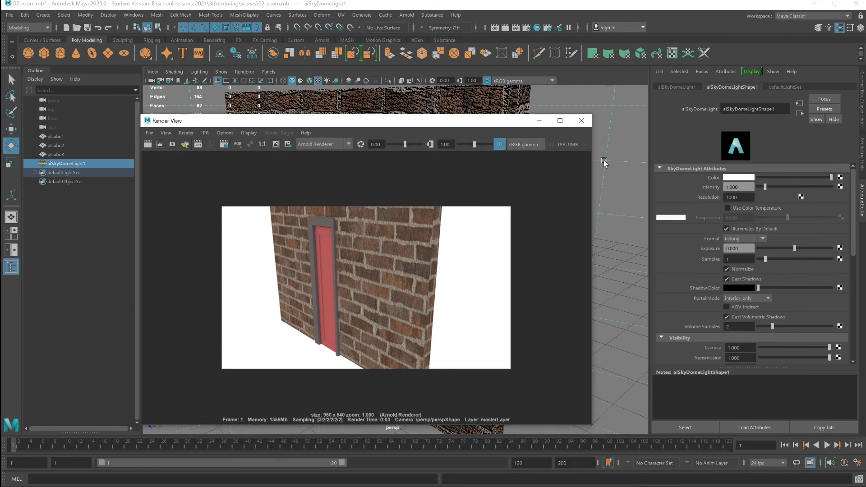
{"action": "left_click", "coordinate": [581, 121]}
{"action": "left_click", "coordinate": [486, 157]}
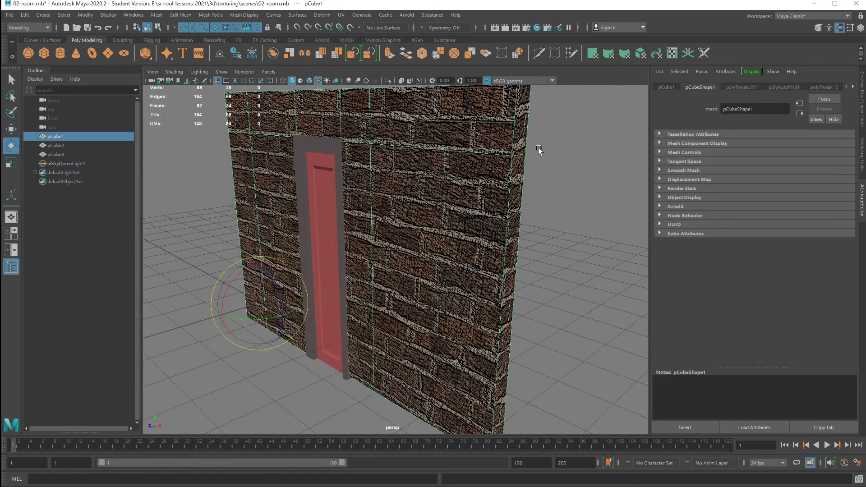
Step: Break the Bump Mapping connection on the wall material and re-render the current frame in Arnold
{"action": "left_click", "coordinate": [853, 86]}
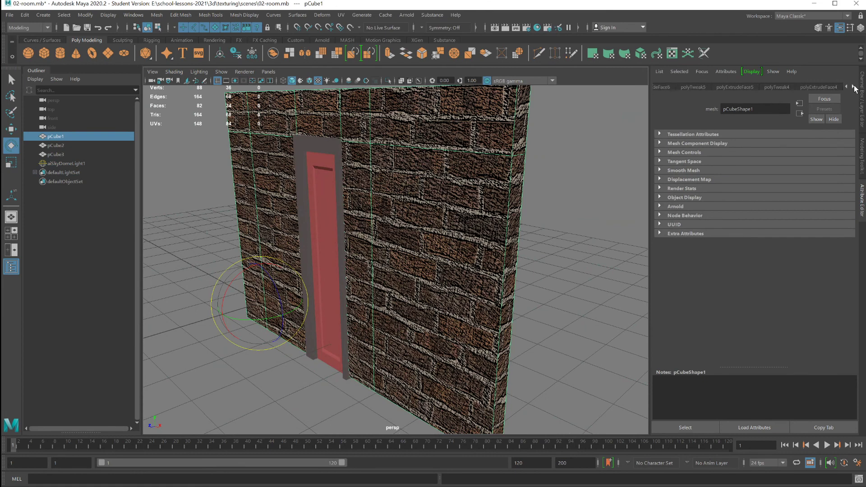
{"action": "left_click", "coordinate": [854, 86]}
{"action": "left_click", "coordinate": [835, 87]}
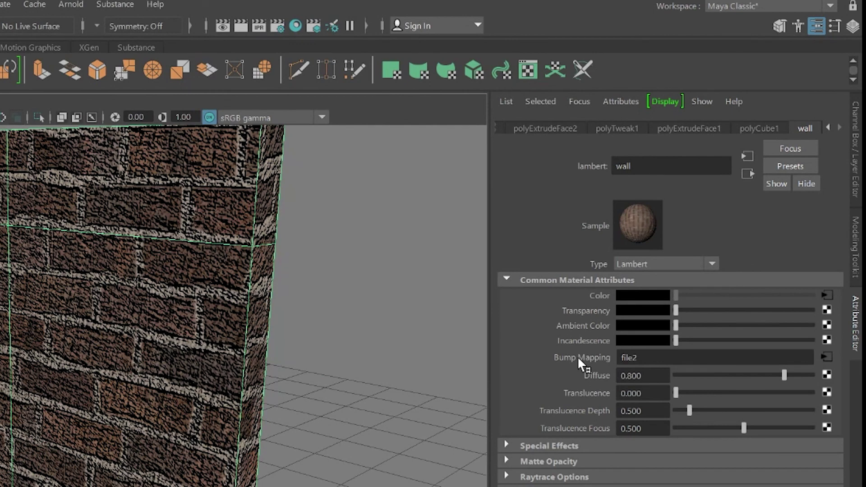
{"action": "right_click", "coordinate": [578, 358]}
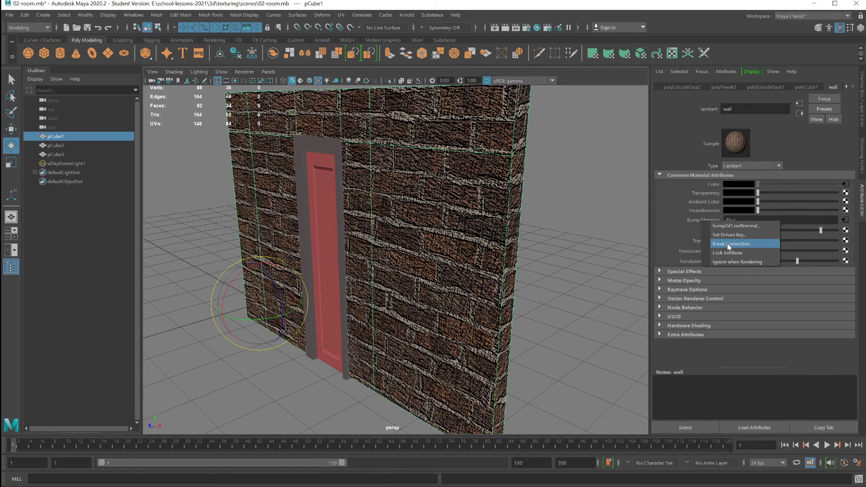
{"action": "left_click", "coordinate": [729, 246]}
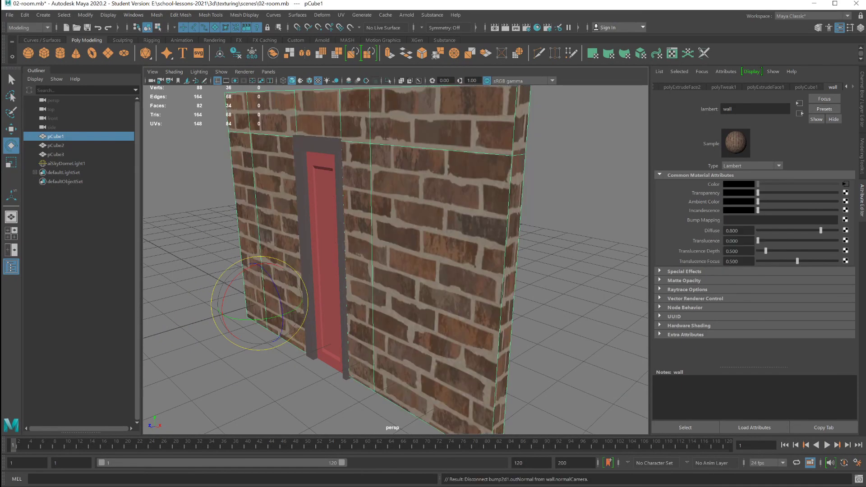
{"action": "left_click", "coordinate": [506, 30]}
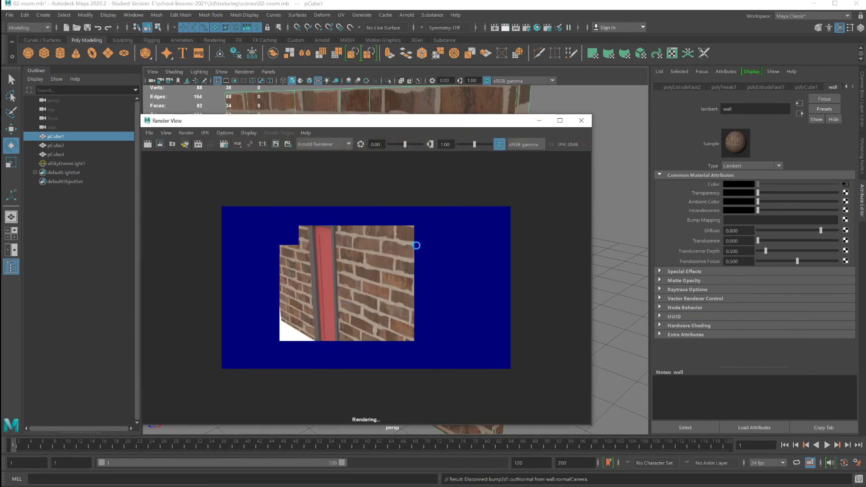